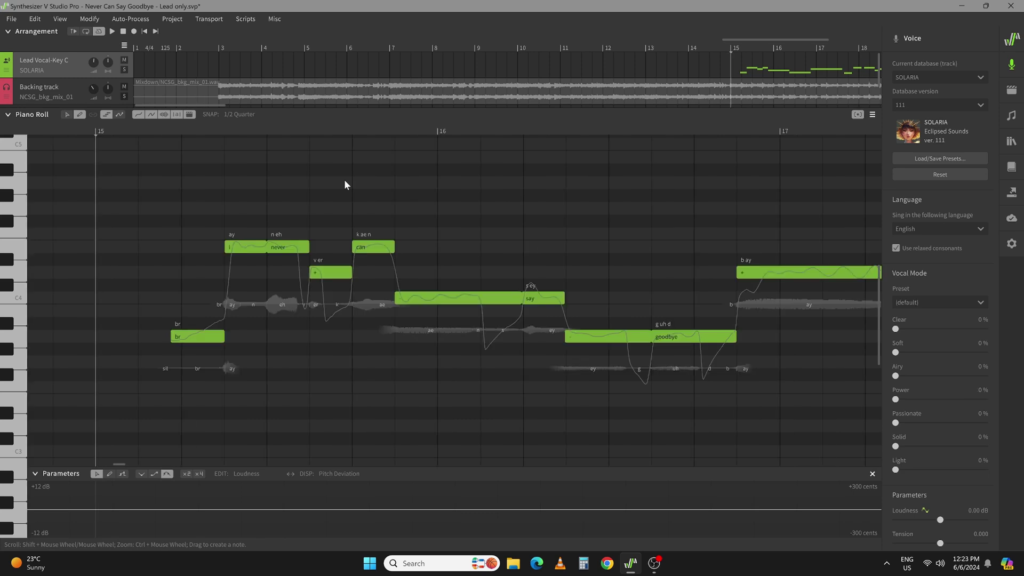
Step: Play the lead vocal with the backing track from measure 15 and bring the vocal mode and voice parameter settings into view
{"action": "key", "text": "space"}
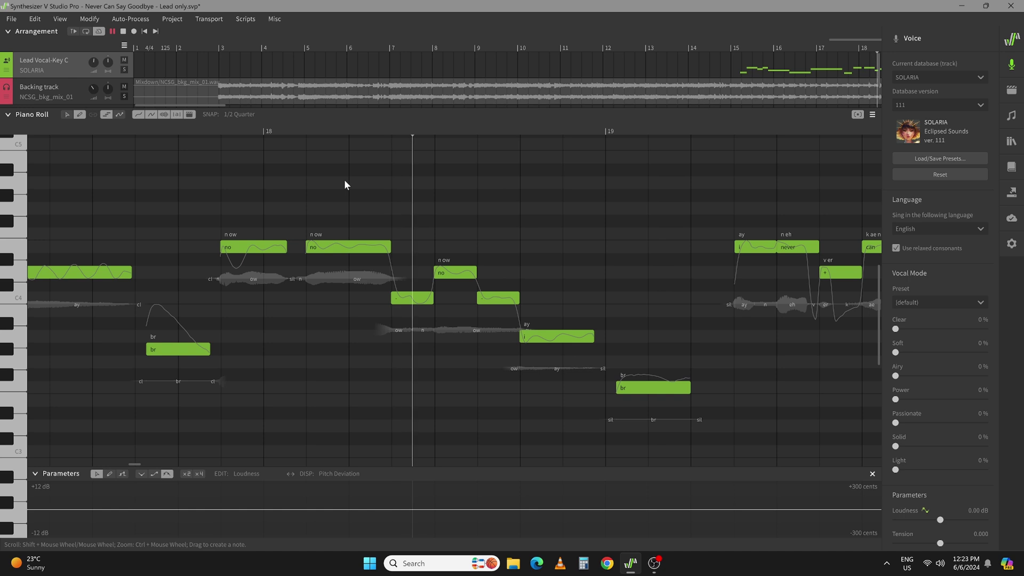
{"action": "key", "text": "space"}
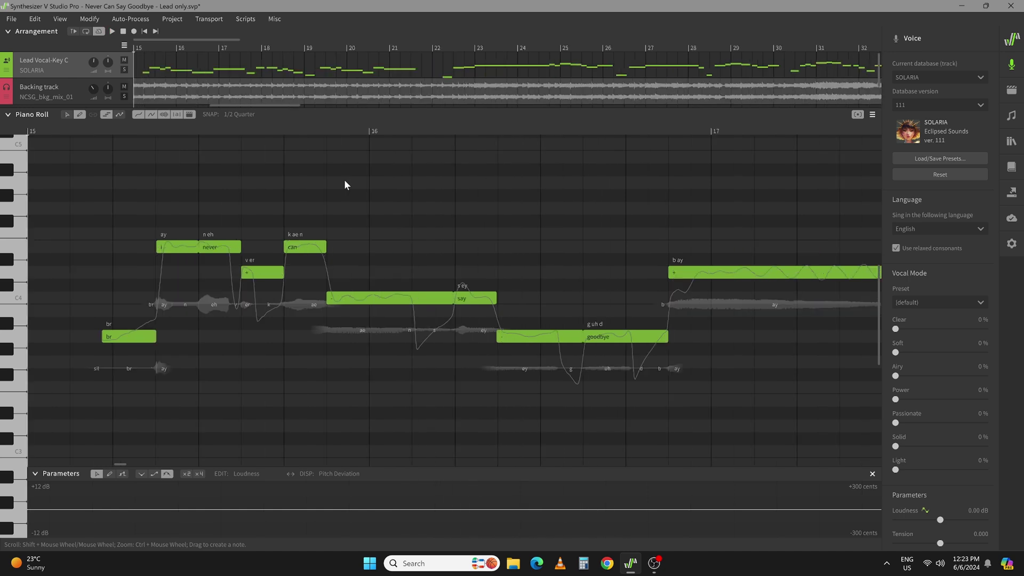
{"action": "scroll", "coordinate": [939, 267], "scroll_direction": "down", "scroll_amount": 3}
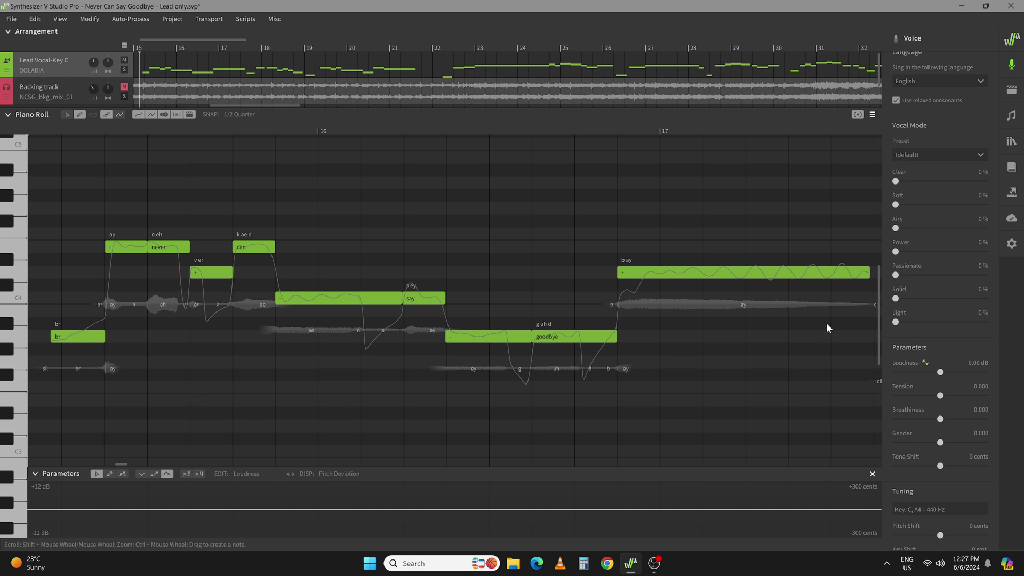
Step: Place the playhead at measure 38 and listen to the "dont wanna let you go" phrase with the default vocal mode
{"action": "left_click_drag", "start_coordinate": [264, 105], "coordinate": [341, 106]}
{"action": "left_click", "coordinate": [499, 48]}
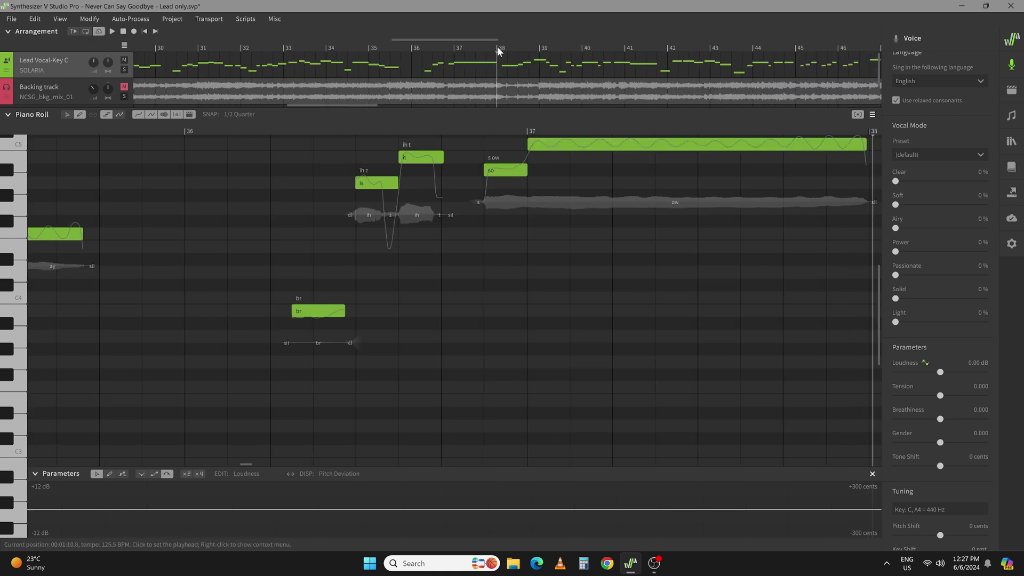
{"action": "left_click_drag", "start_coordinate": [880, 293], "coordinate": [879, 271]}
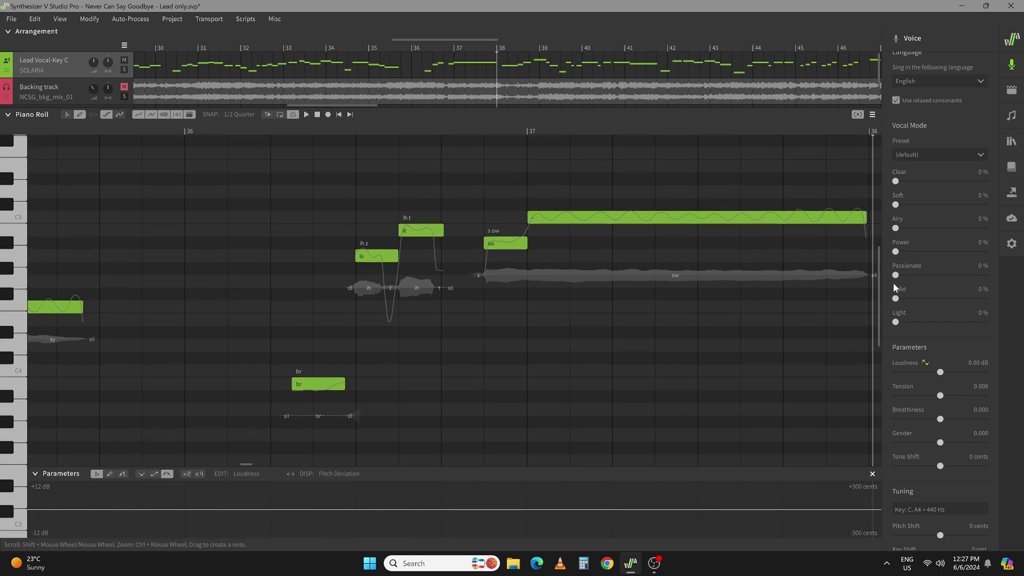
{"action": "key", "text": "space"}
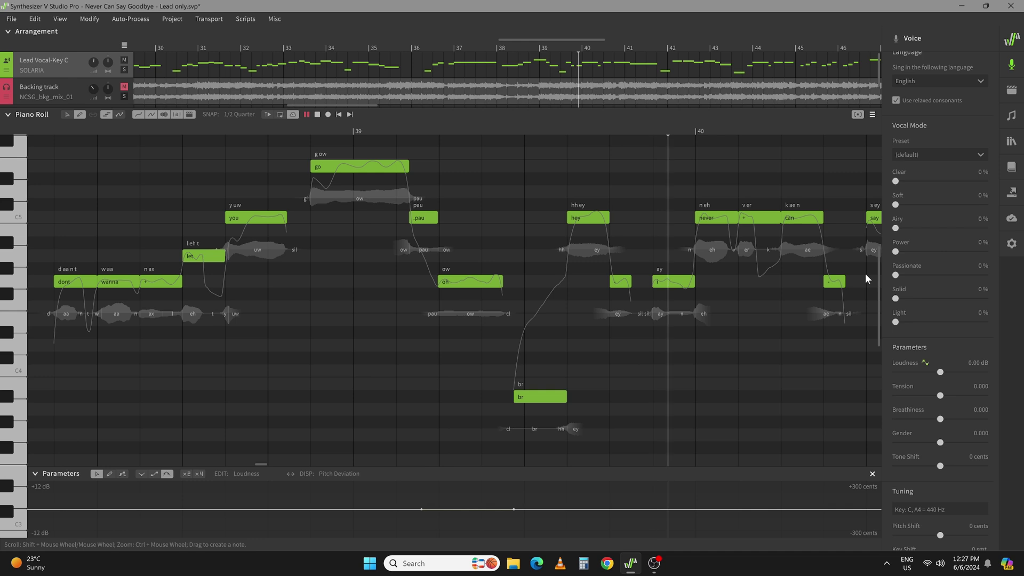
{"action": "key", "text": "space"}
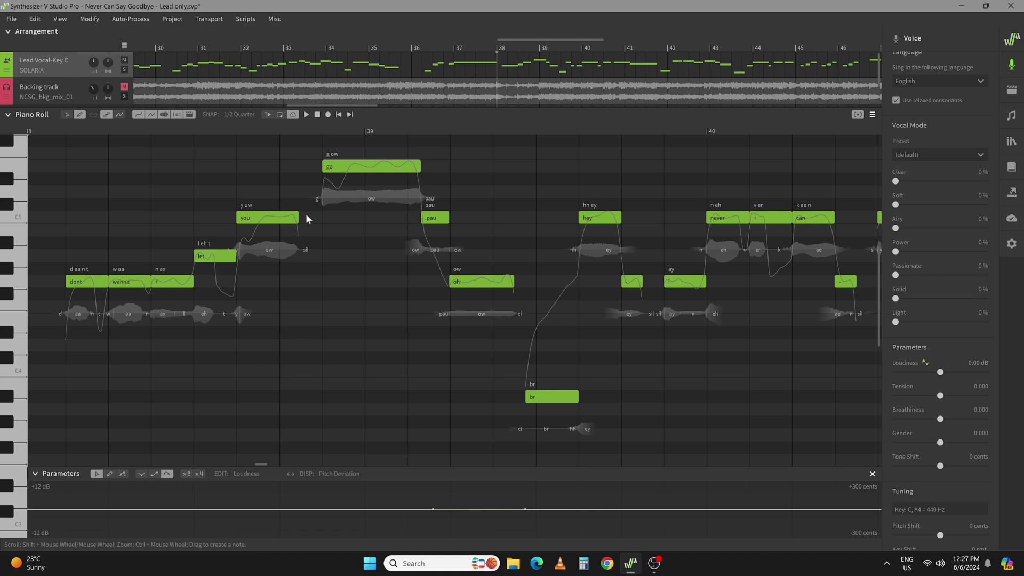
{"action": "key", "text": "space"}
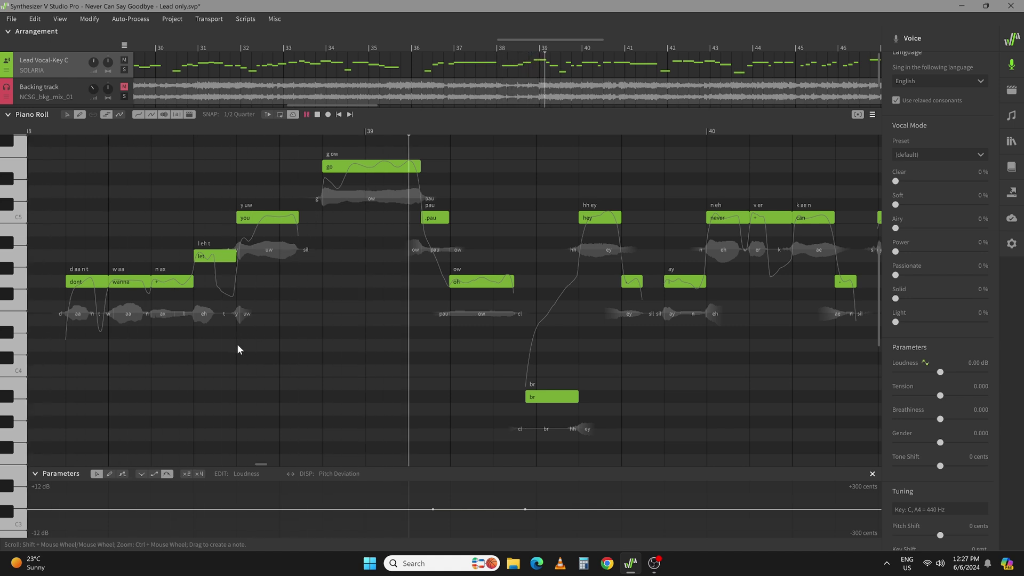
{"action": "key", "text": "space"}
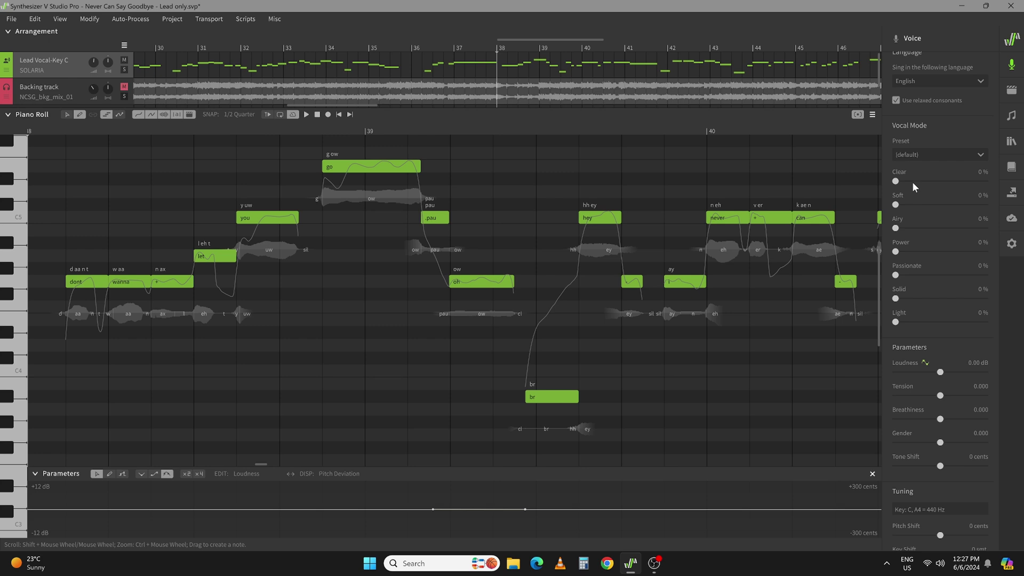
Step: Apply the Power vocal mode preset to the lead vocal track and play the phrase from measure 38
{"action": "left_click", "coordinate": [931, 156]}
{"action": "left_click", "coordinate": [921, 216]}
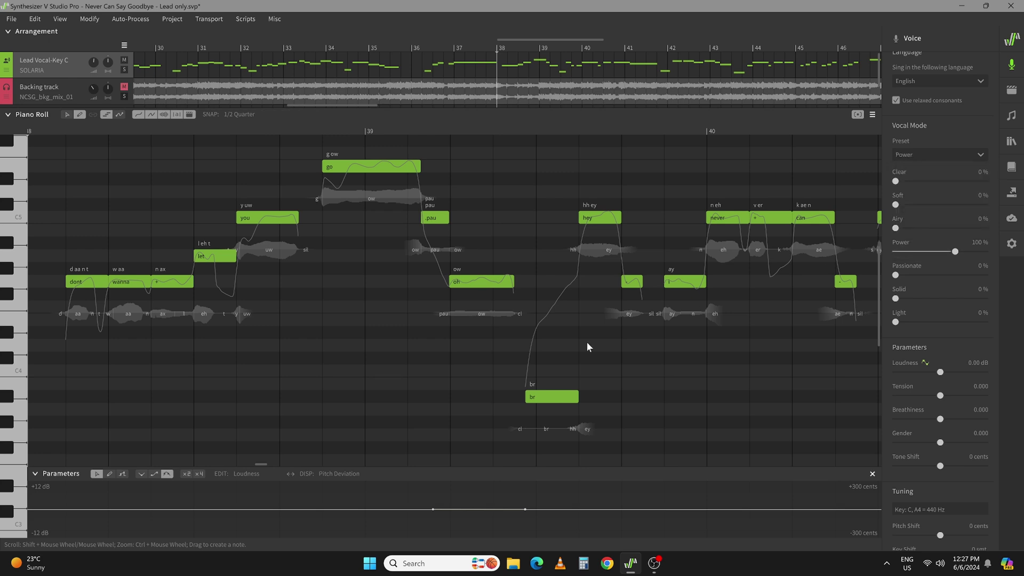
{"action": "key", "text": "space"}
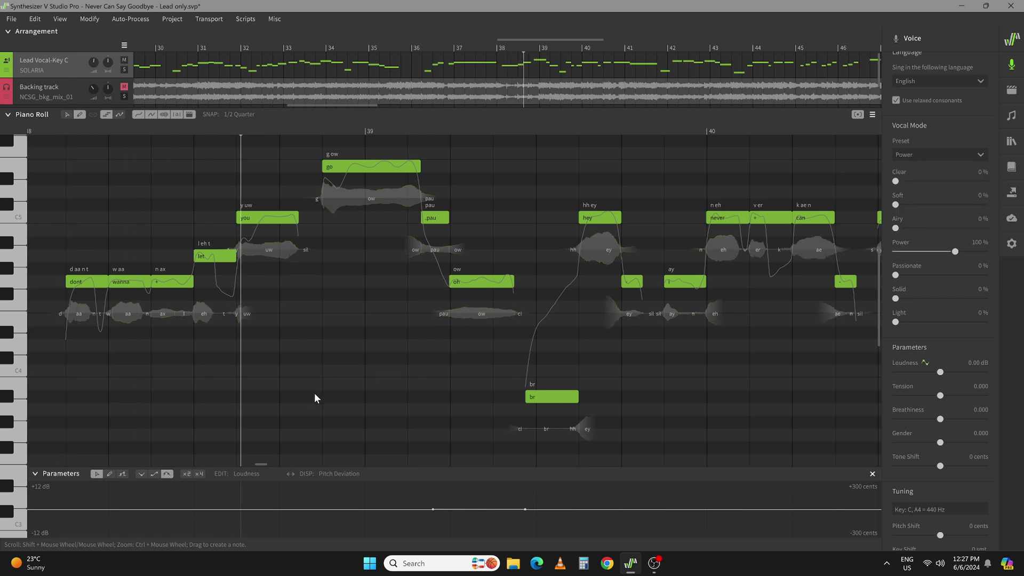
{"action": "key", "text": "space"}
Step: Enlarge the parameter editing area, apply the Light vocal mode preset to the track, and play the phrase from measure 38
{"action": "left_click_drag", "start_coordinate": [416, 465], "coordinate": [415, 440]}
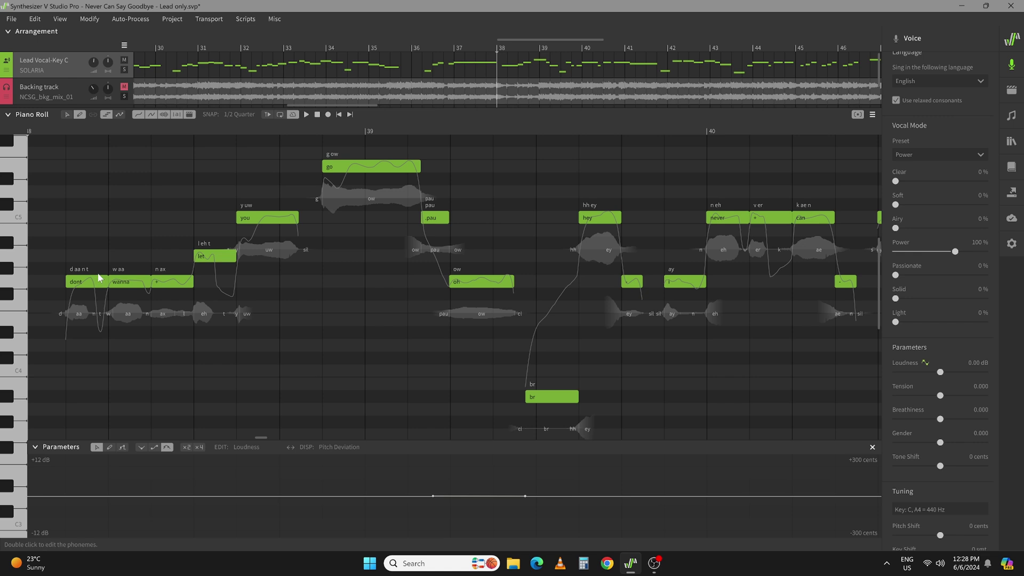
{"action": "left_click", "coordinate": [905, 155]}
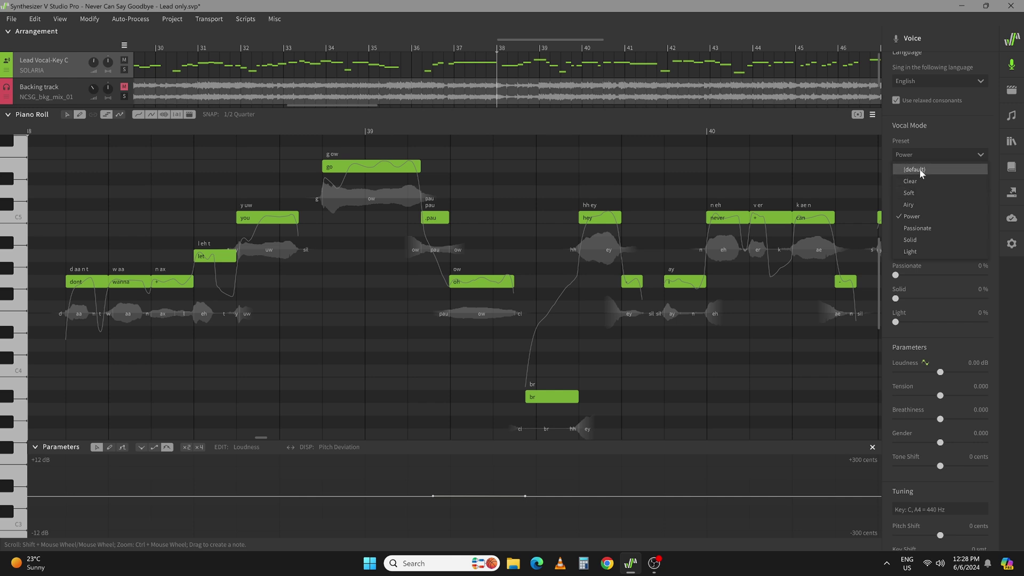
{"action": "left_click", "coordinate": [912, 252]}
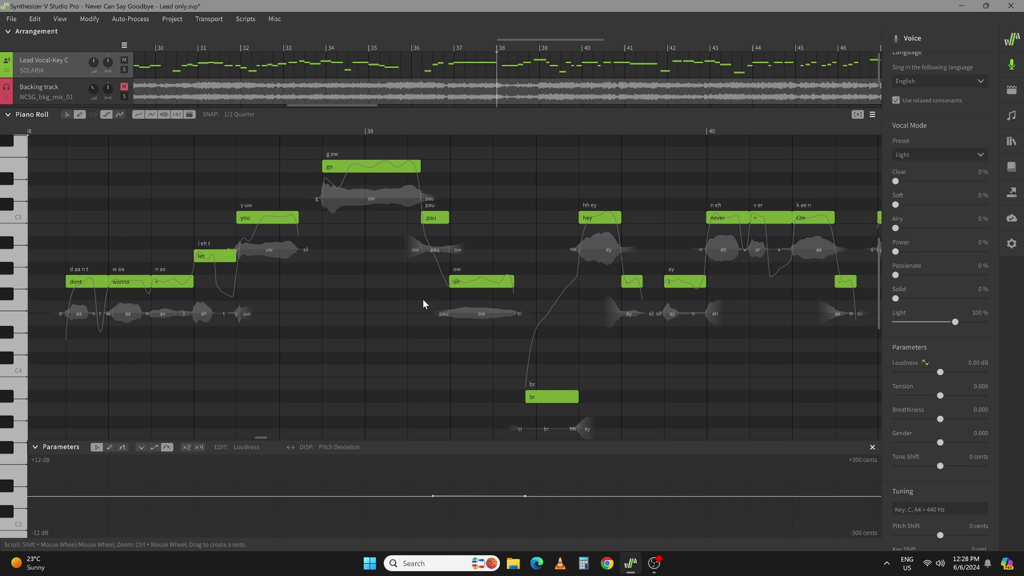
{"action": "key", "text": "space"}
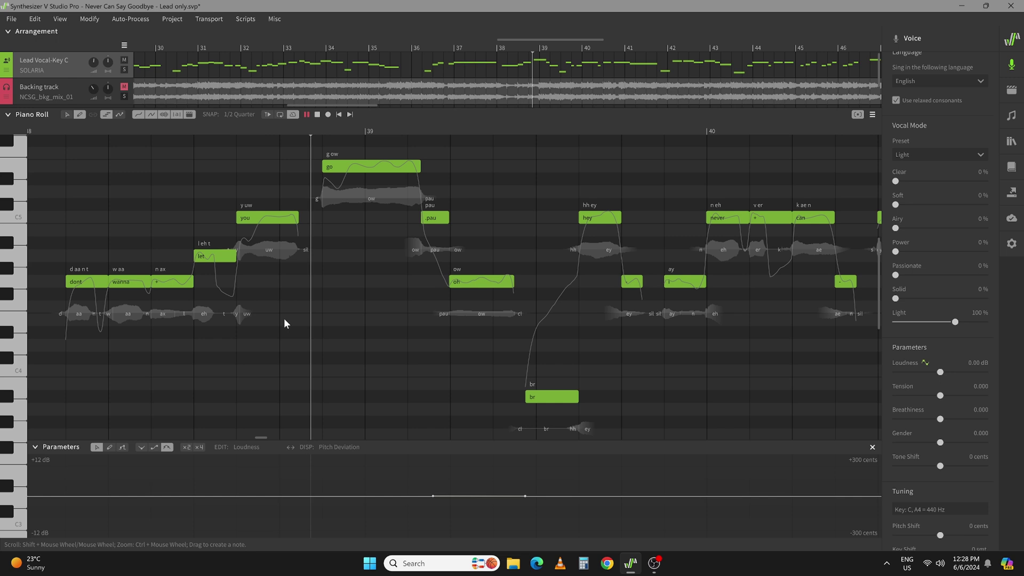
{"action": "key", "text": "space"}
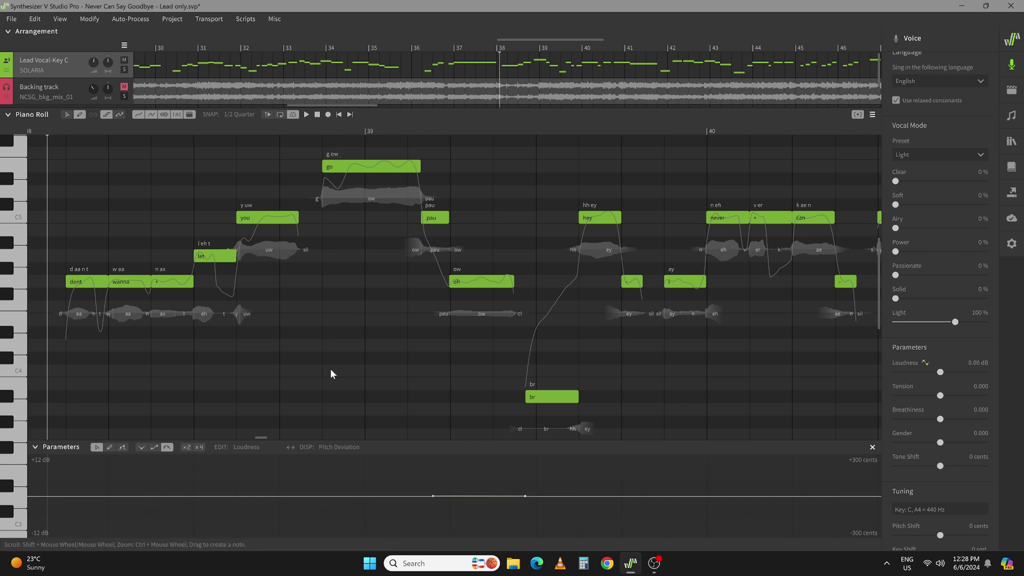
Step: Set both the displayed and the edited parameter to the Power vocal mode and enable it for parameter editing
{"action": "left_click", "coordinate": [342, 448]}
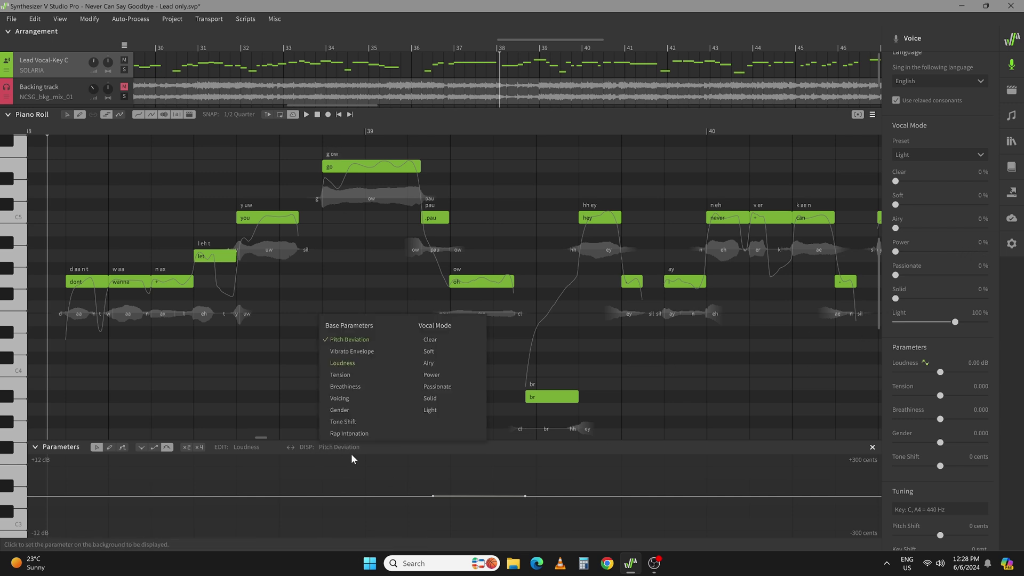
{"action": "left_click", "coordinate": [423, 375]}
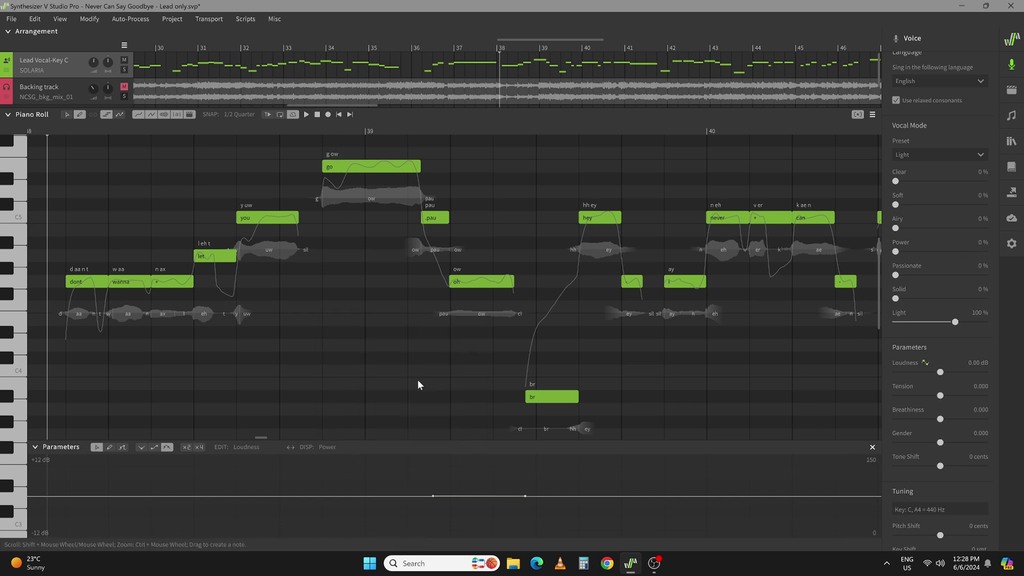
{"action": "left_click", "coordinate": [252, 447]}
{"action": "left_click", "coordinate": [348, 376]}
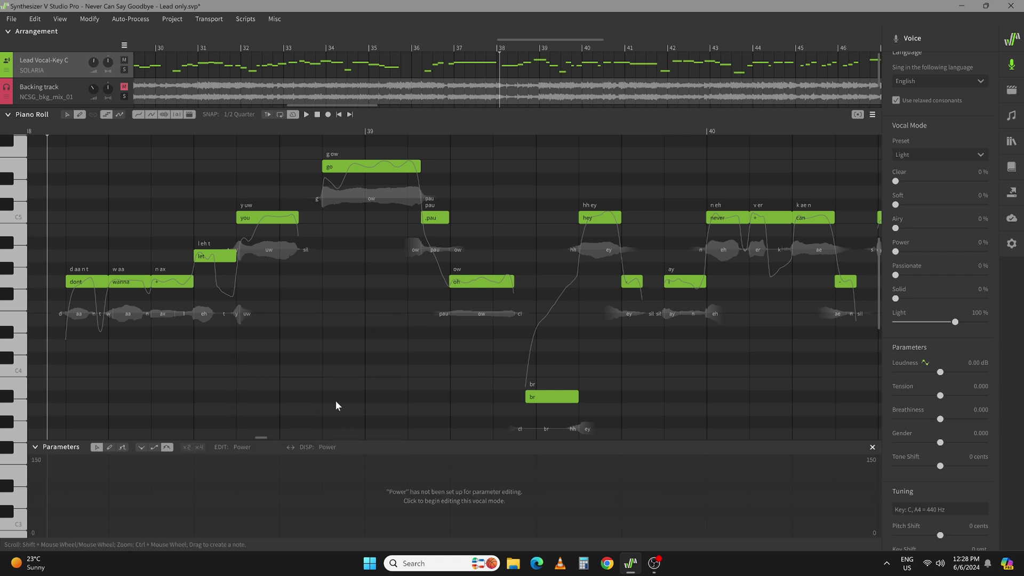
{"action": "left_click", "coordinate": [424, 502]}
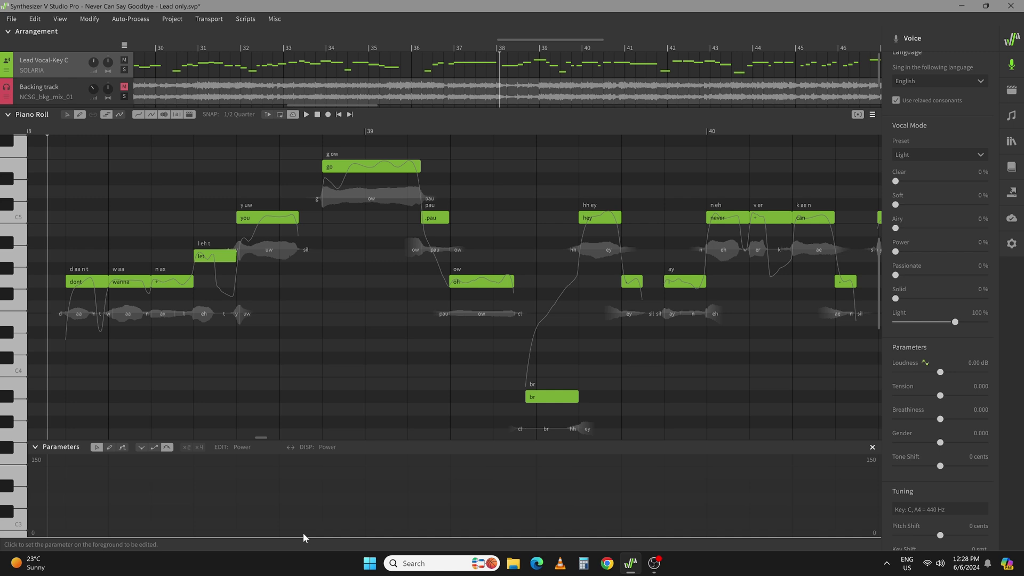
Step: Shape a Power curve rising gradually from 0 under "wanna" to a level plateau starting at "go", and play the phrase
{"action": "mouse_move", "coordinate": [309, 537]}
{"action": "left_mouse_down"}
{"action": "mouse_move", "coordinate": [315, 524]}
{"action": "mouse_move", "coordinate": [406, 510]}
{"action": "mouse_move", "coordinate": [311, 529]}
{"action": "mouse_move", "coordinate": [316, 489]}
{"action": "left_mouse_up"}
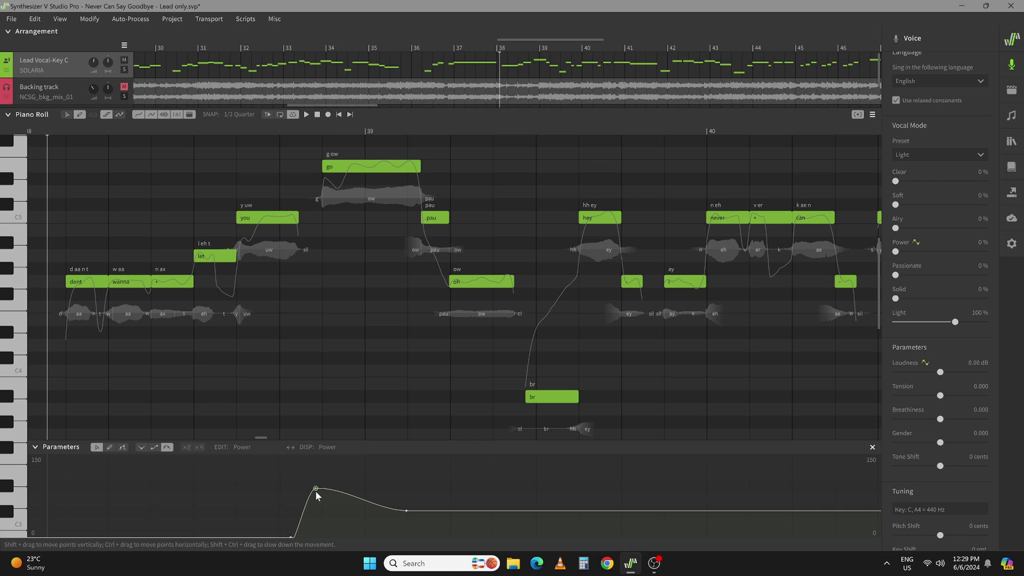
{"action": "left_click_drag", "start_coordinate": [408, 509], "coordinate": [530, 490]}
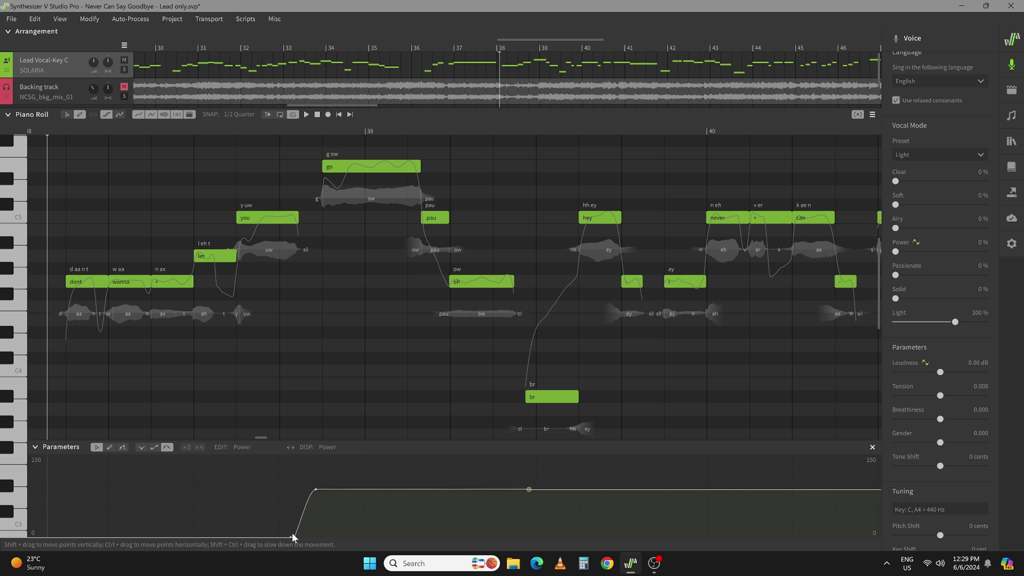
{"action": "left_click_drag", "start_coordinate": [290, 536], "coordinate": [142, 538]}
{"action": "key", "text": "space"}
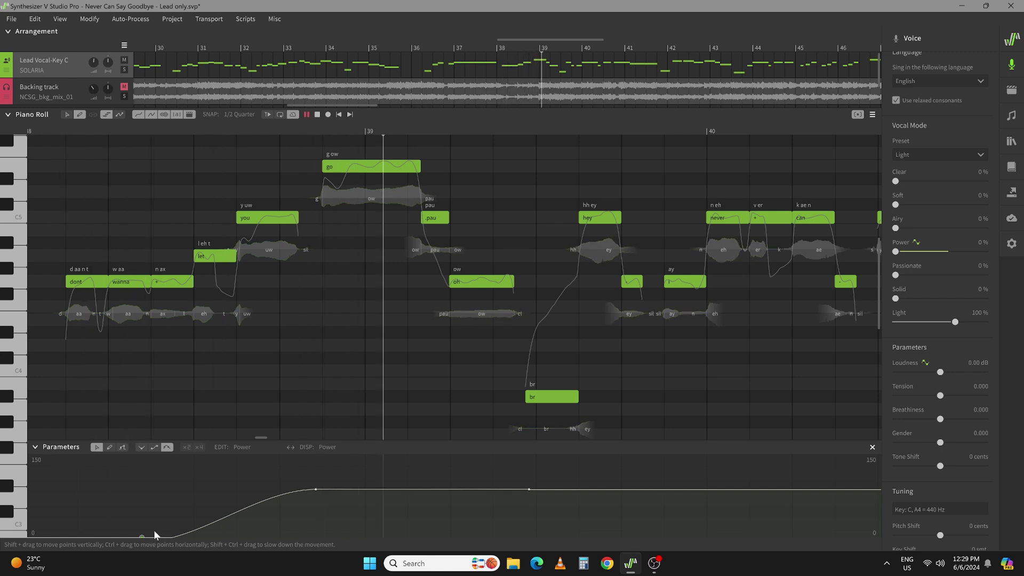
{"action": "key", "text": "space"}
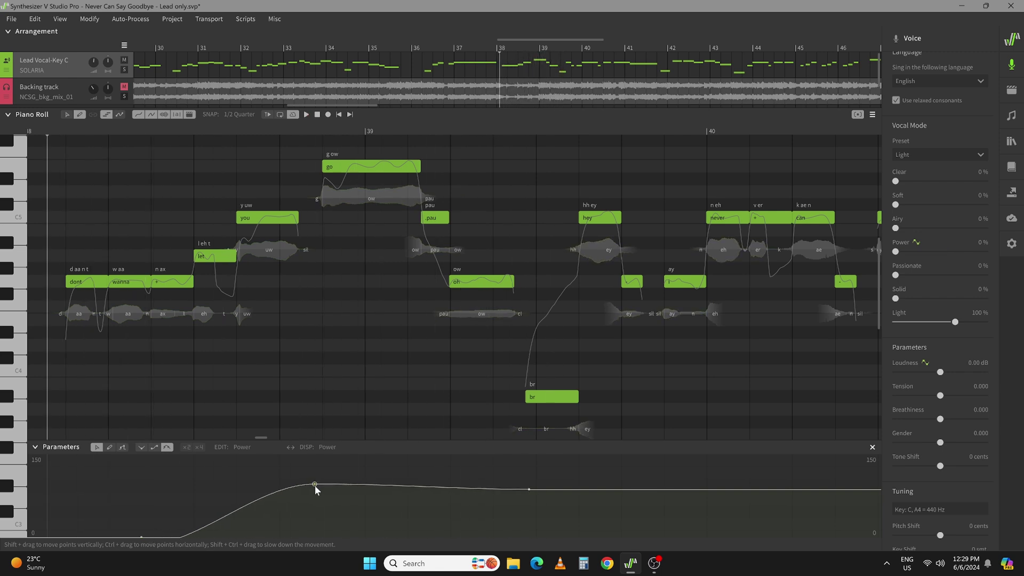
Step: Raise both points of the Power plateau, from "go" to the end of "oh", to 150 and audition the phrase
{"action": "left_click_drag", "start_coordinate": [315, 489], "coordinate": [331, 456]}
{"action": "left_click_drag", "start_coordinate": [530, 485], "coordinate": [516, 457]}
{"action": "key", "text": "space"}
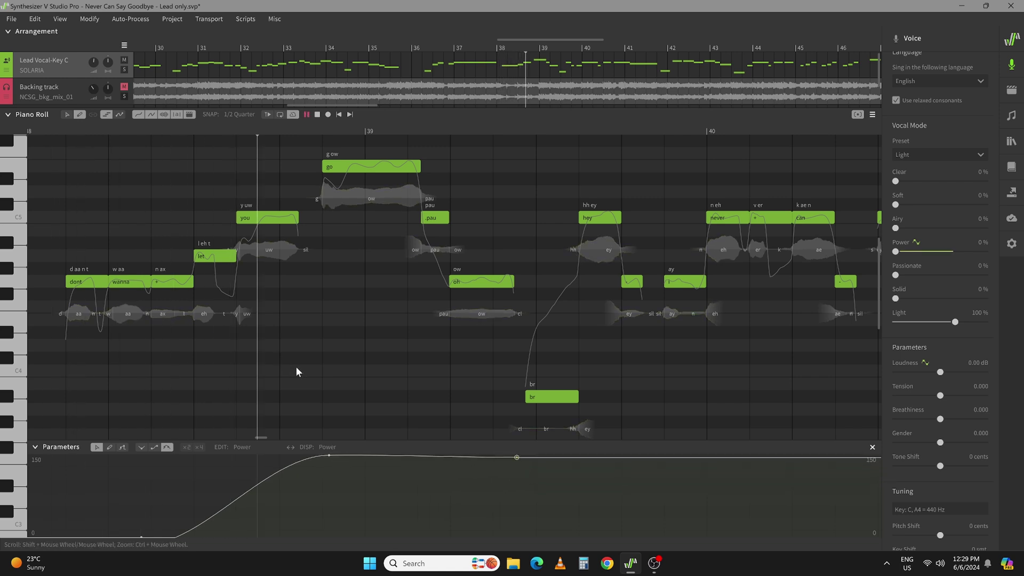
{"action": "key", "text": "space"}
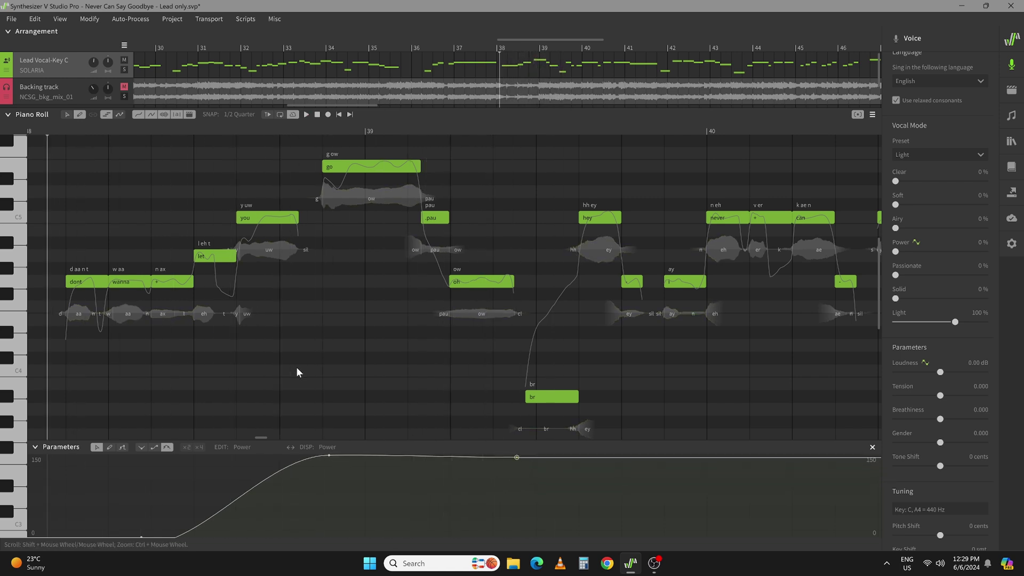
{"action": "left_click_drag", "start_coordinate": [517, 456], "coordinate": [518, 454]}
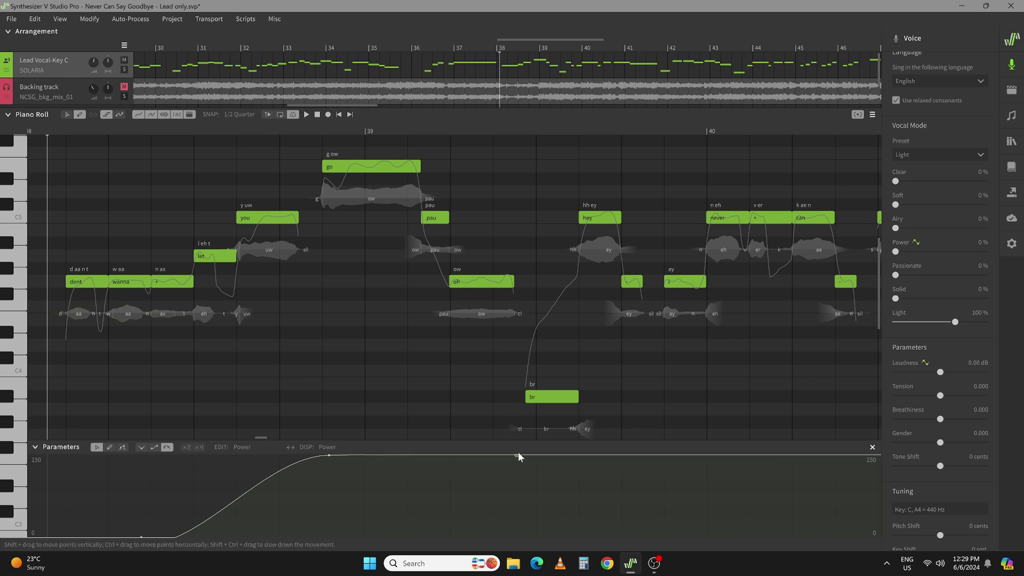
Step: Drop the Power curve after "oh" to a lower level plateau from the breath note onward, and play the phrase
{"action": "left_click", "coordinate": [535, 455]}
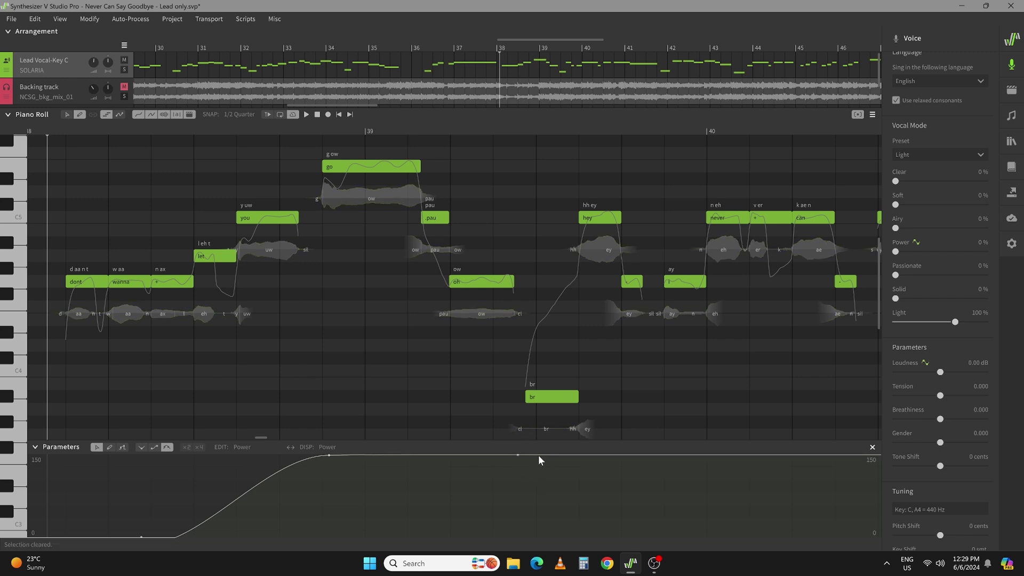
{"action": "left_click_drag", "start_coordinate": [538, 455], "coordinate": [537, 504]}
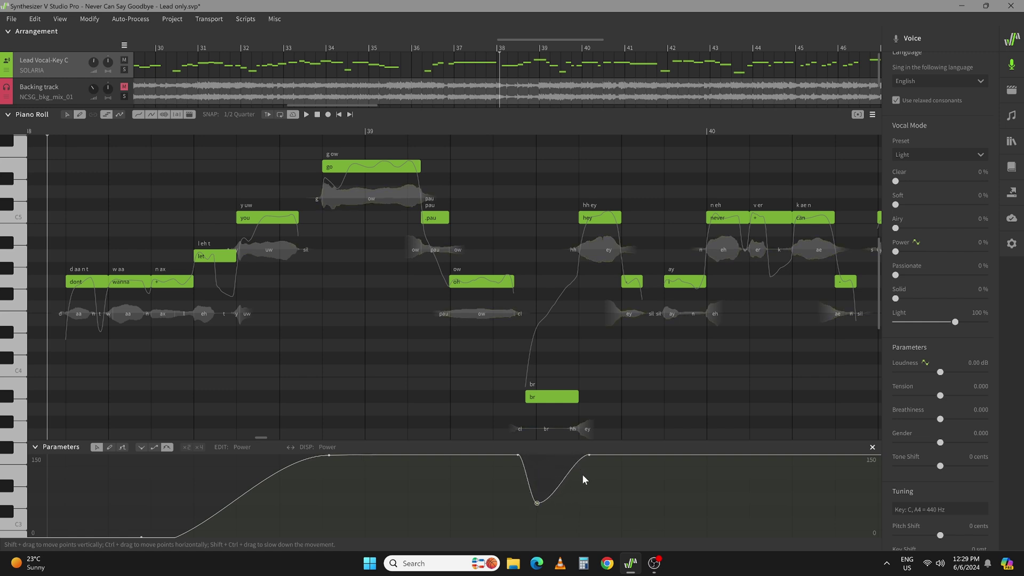
{"action": "left_click_drag", "start_coordinate": [589, 455], "coordinate": [596, 501]}
{"action": "key", "text": "space"}
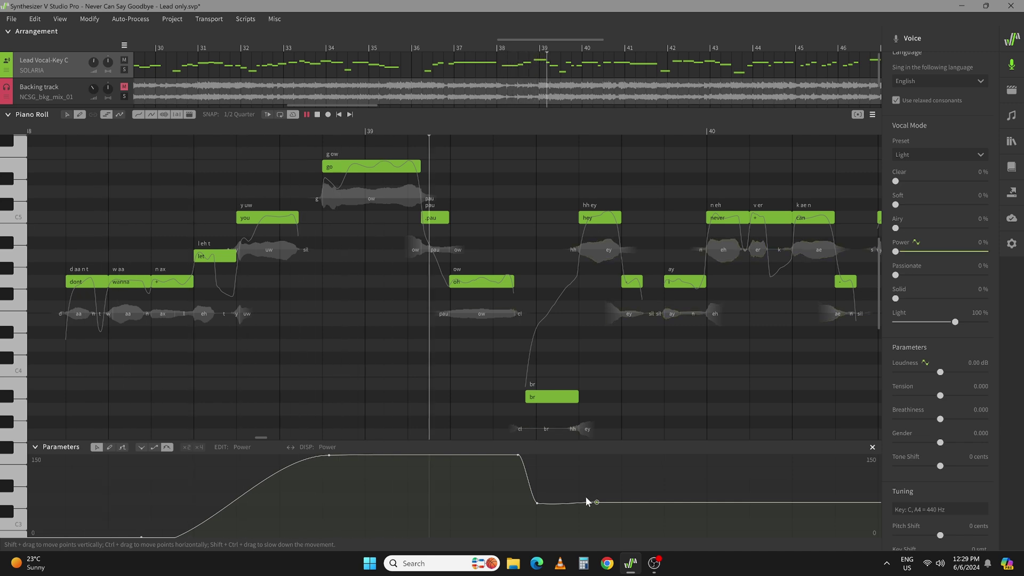
{"action": "key", "text": "space"}
{"action": "left_click_drag", "start_coordinate": [597, 502], "coordinate": [599, 505]}
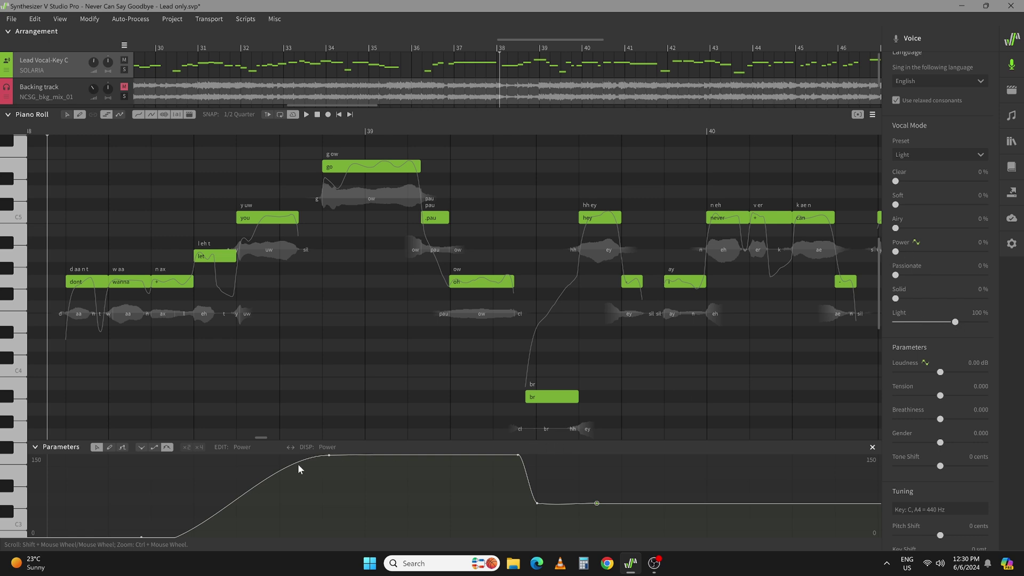
Step: Set the edited parameter to the Light vocal mode and enable it for parameter editing
{"action": "left_click", "coordinate": [243, 447]}
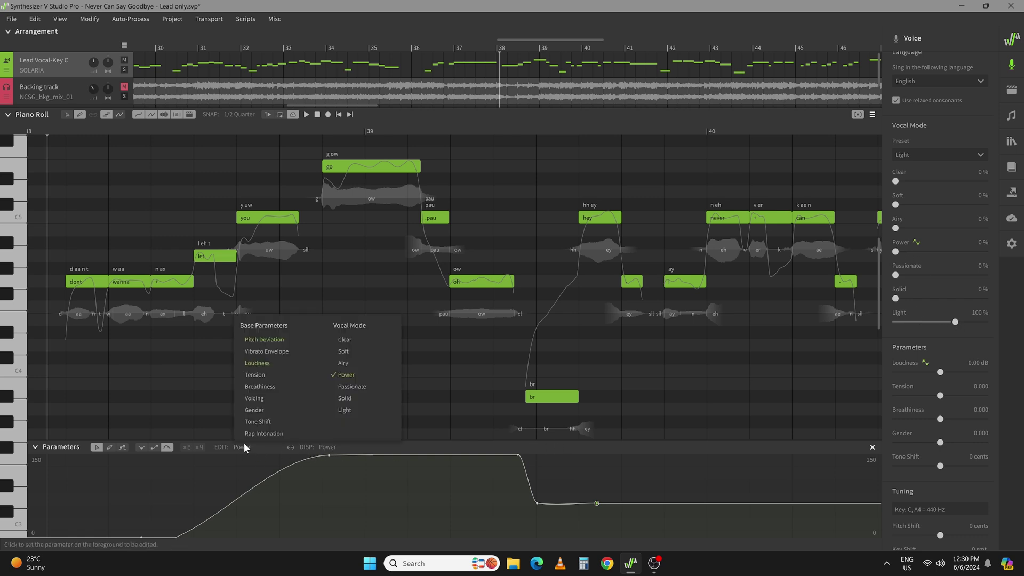
{"action": "left_click", "coordinate": [344, 410]}
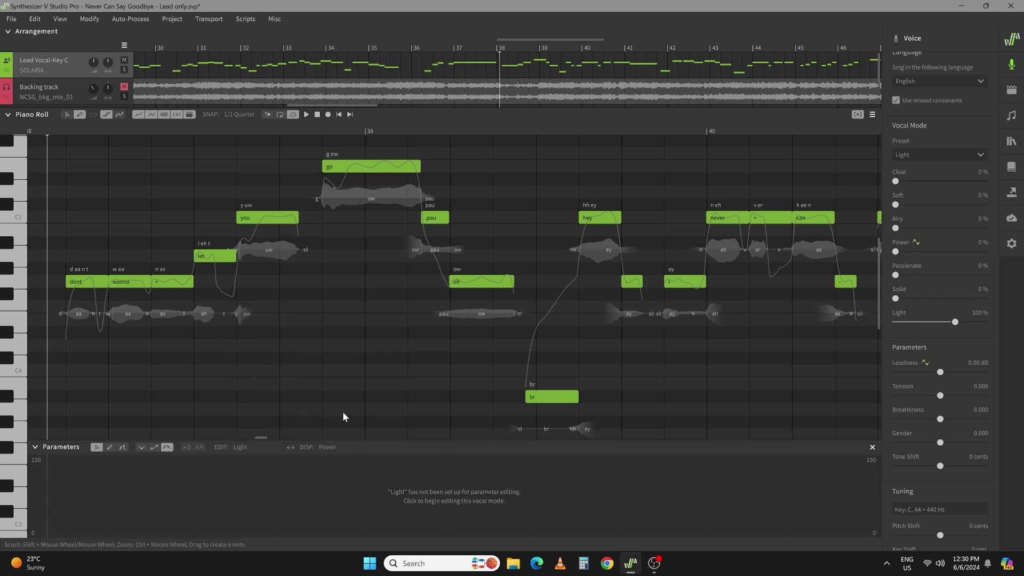
{"action": "left_click", "coordinate": [351, 502]}
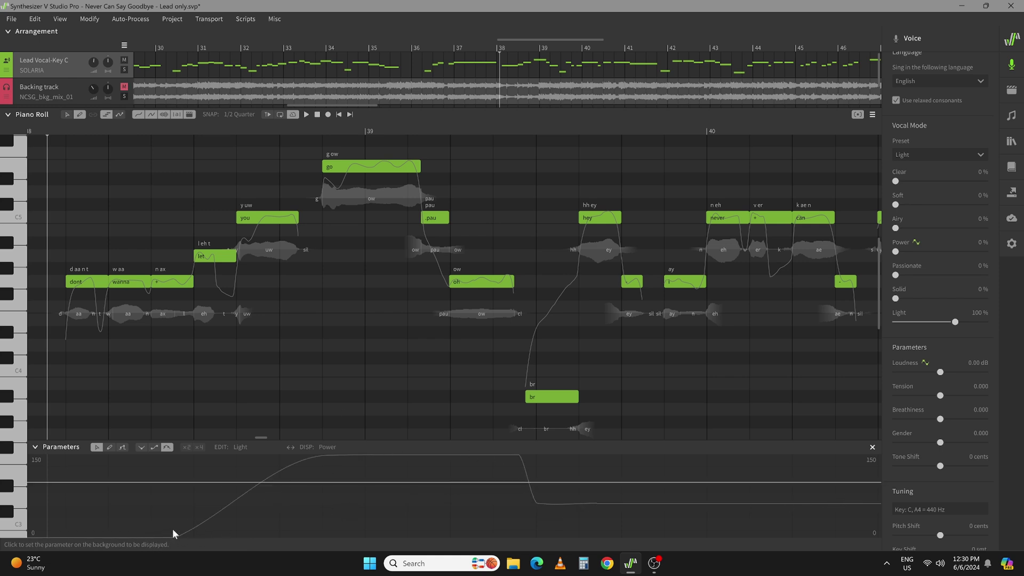
Step: Shape a Light curve falling gradually from its base level under "wanna" to 0 at "go", hold 0 to the breath note, and play the phrase
{"action": "left_click", "coordinate": [174, 483]}
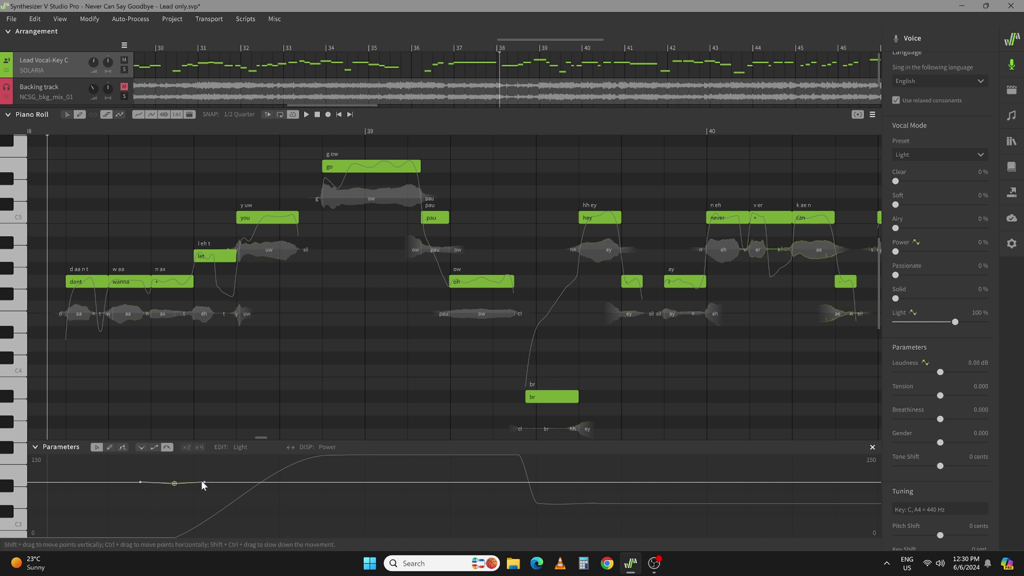
{"action": "left_click_drag", "start_coordinate": [203, 483], "coordinate": [319, 541]}
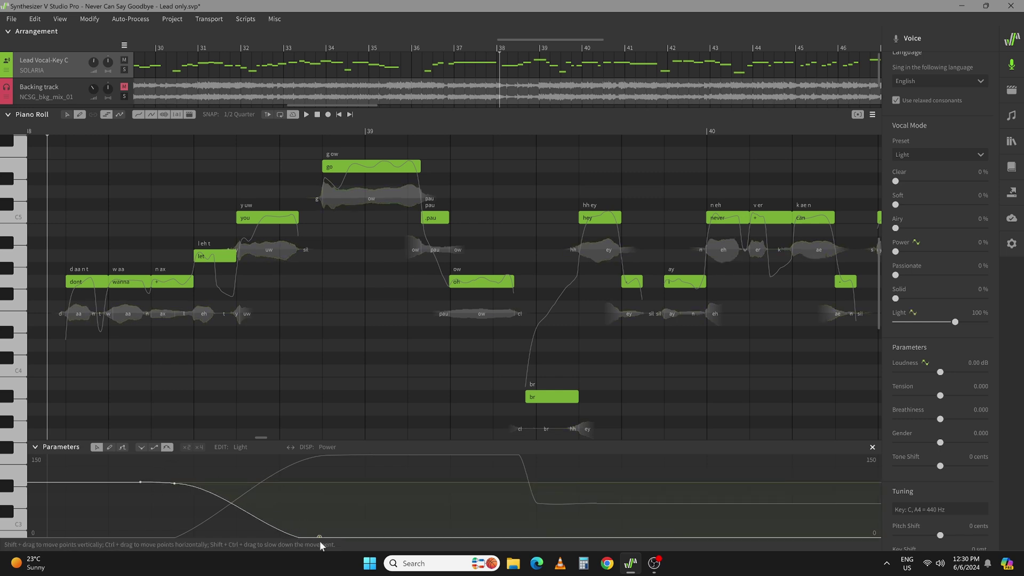
{"action": "left_click_drag", "start_coordinate": [174, 483], "coordinate": [268, 499]}
{"action": "left_click_drag", "start_coordinate": [142, 483], "coordinate": [174, 482]}
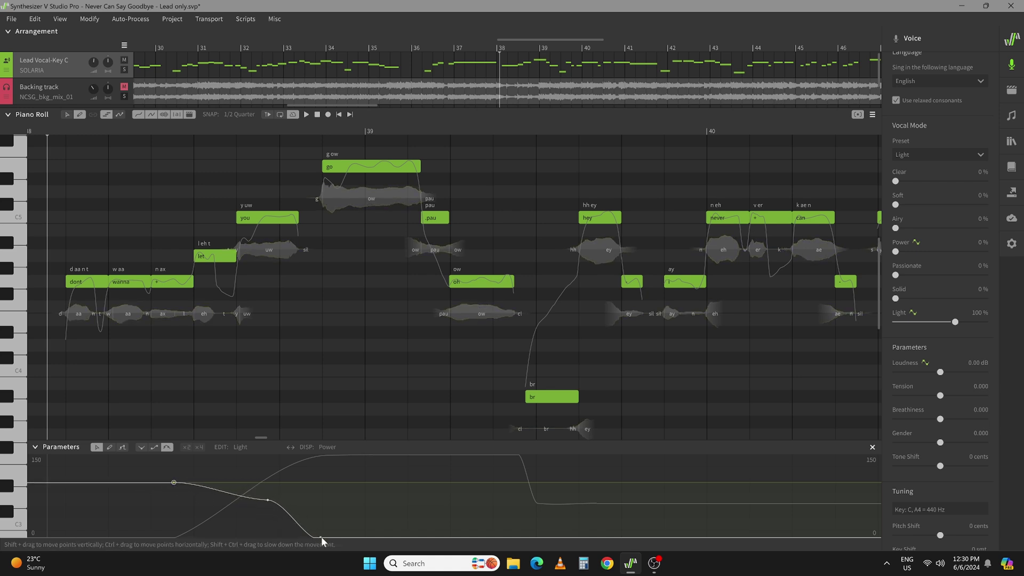
{"action": "left_click_drag", "start_coordinate": [320, 537], "coordinate": [539, 542]}
{"action": "left_click_drag", "start_coordinate": [267, 500], "coordinate": [315, 539]}
{"action": "key", "text": "space"}
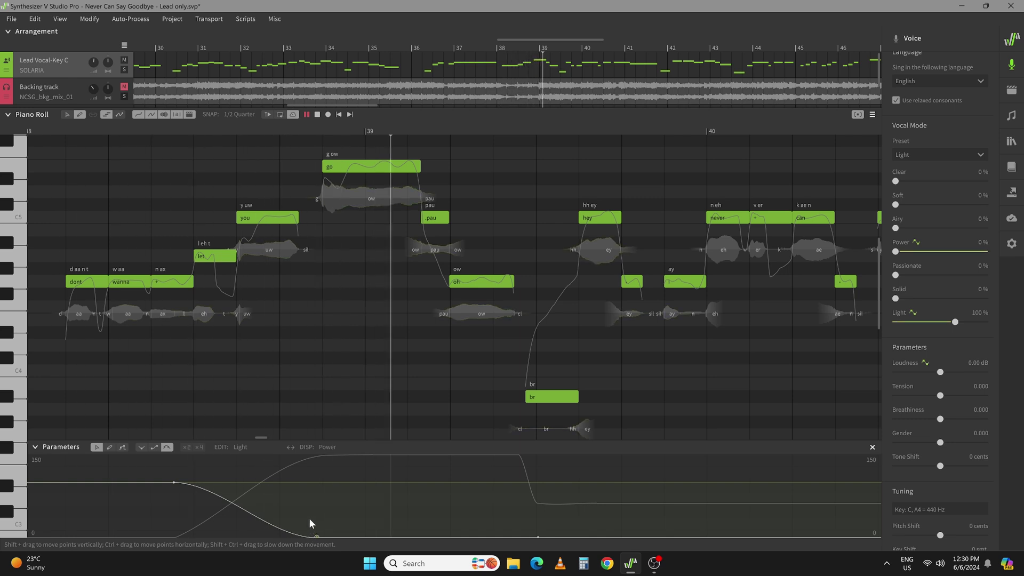
{"action": "key", "text": "space"}
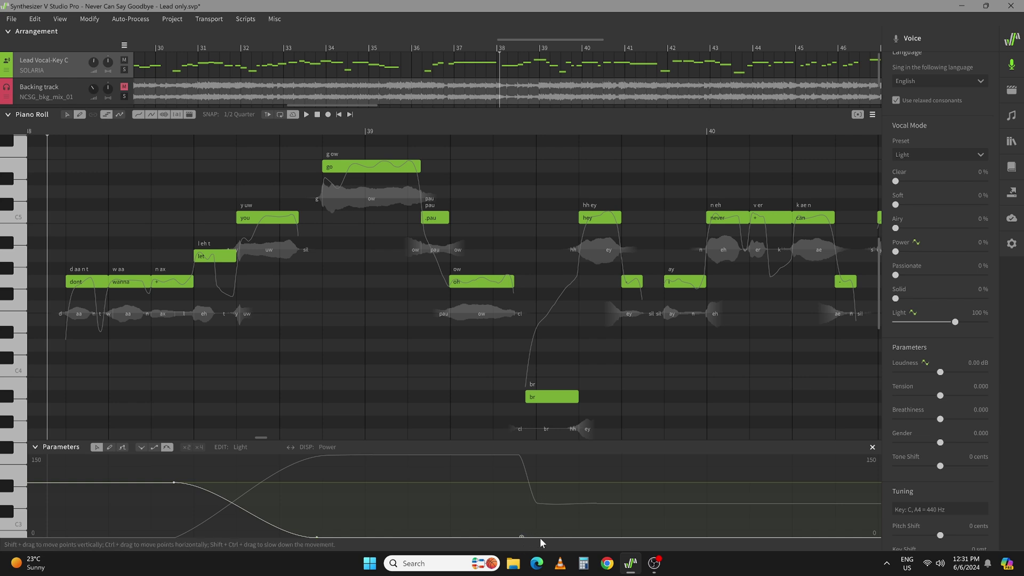
Step: Raise the Light curve after "oh" back to its starting level from the breath note onward, delete the extra point, and play the phrase
{"action": "left_click_drag", "start_coordinate": [539, 537], "coordinate": [539, 505]}
{"action": "left_click", "coordinate": [586, 538]}
{"action": "key", "text": "Delete"}
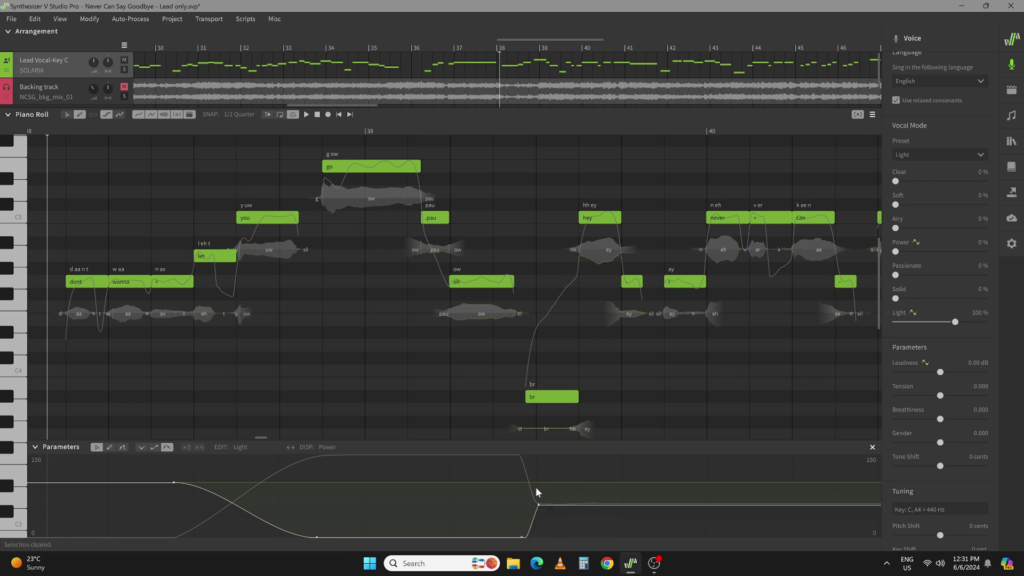
{"action": "left_click_drag", "start_coordinate": [540, 507], "coordinate": [545, 482]}
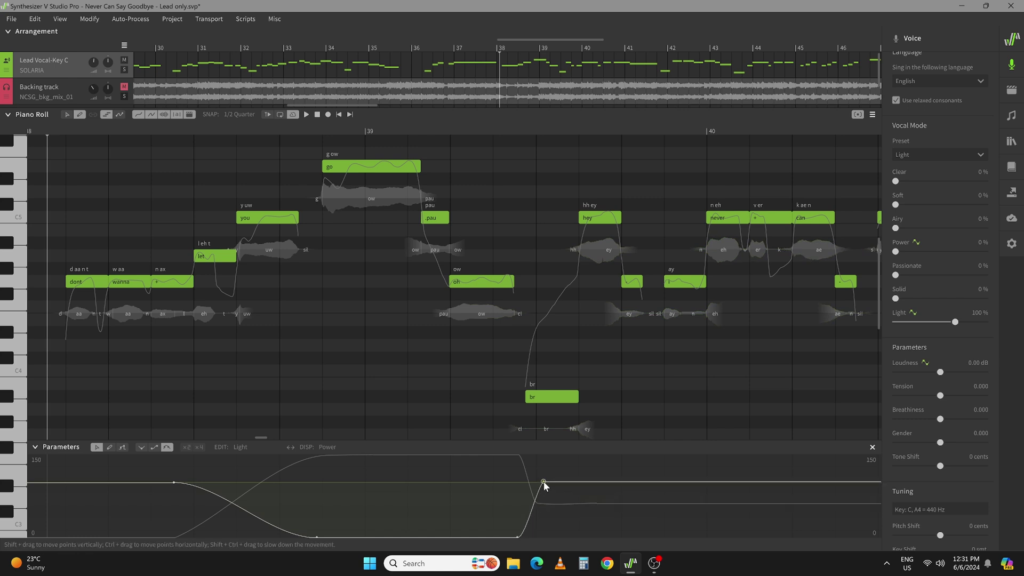
{"action": "key", "text": "space"}
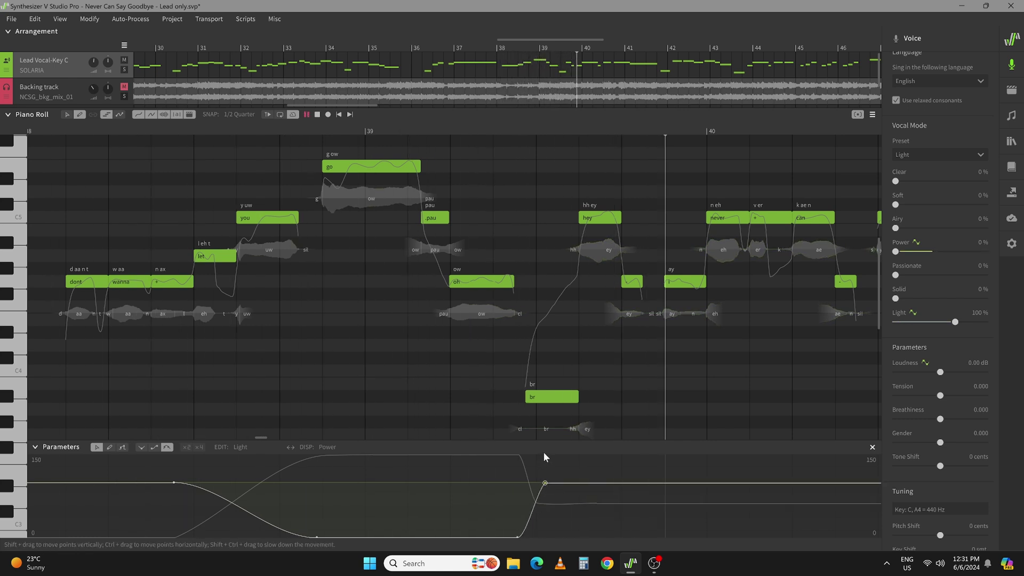
{"action": "key", "text": "space"}
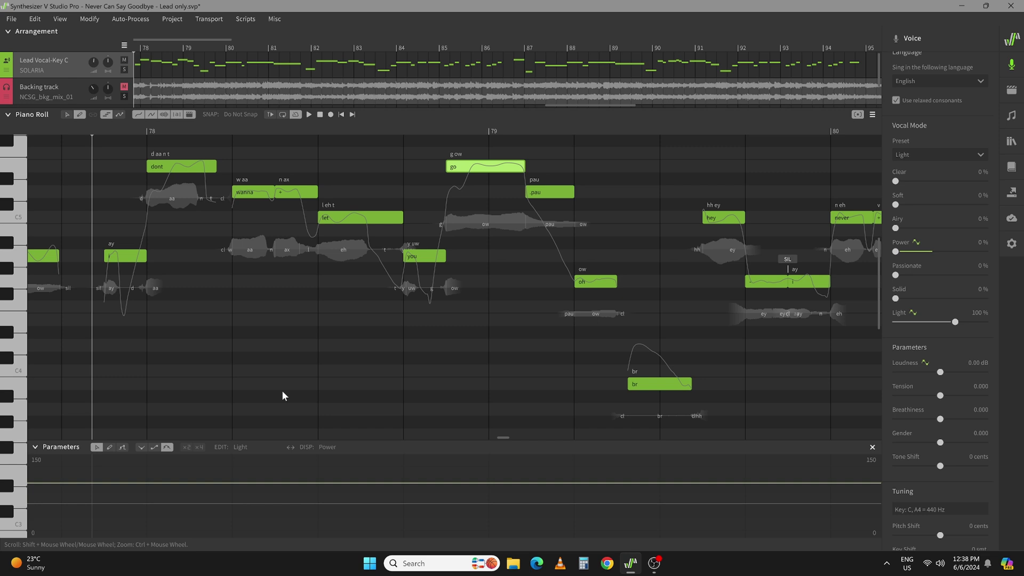
Step: Move the playhead to the start of the lead vocal's first phrase, just after measure 15
{"action": "left_click", "coordinate": [580, 106]}
{"action": "left_click_drag", "start_coordinate": [581, 107], "coordinate": [223, 107]}
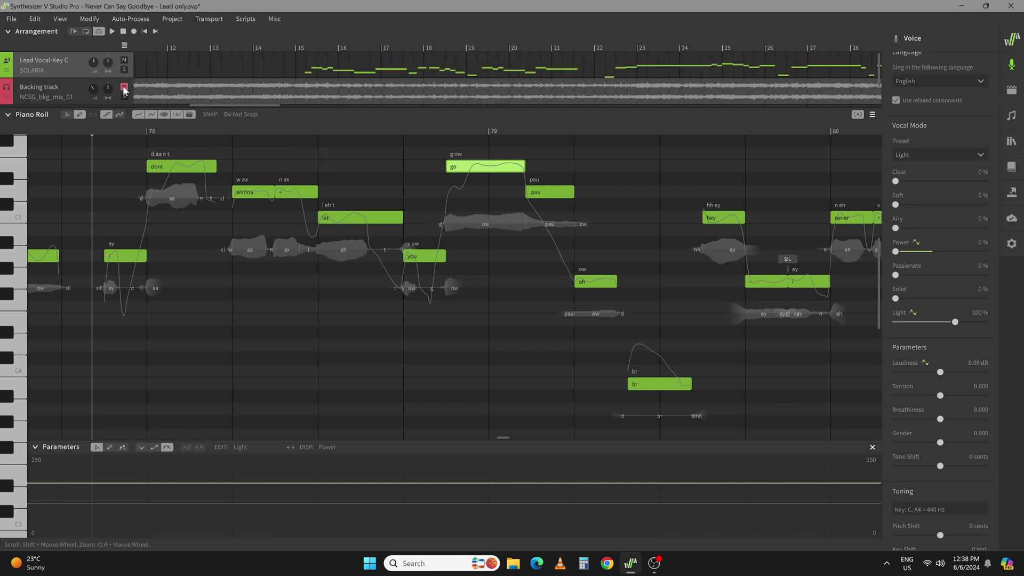
{"action": "left_click", "coordinate": [303, 47]}
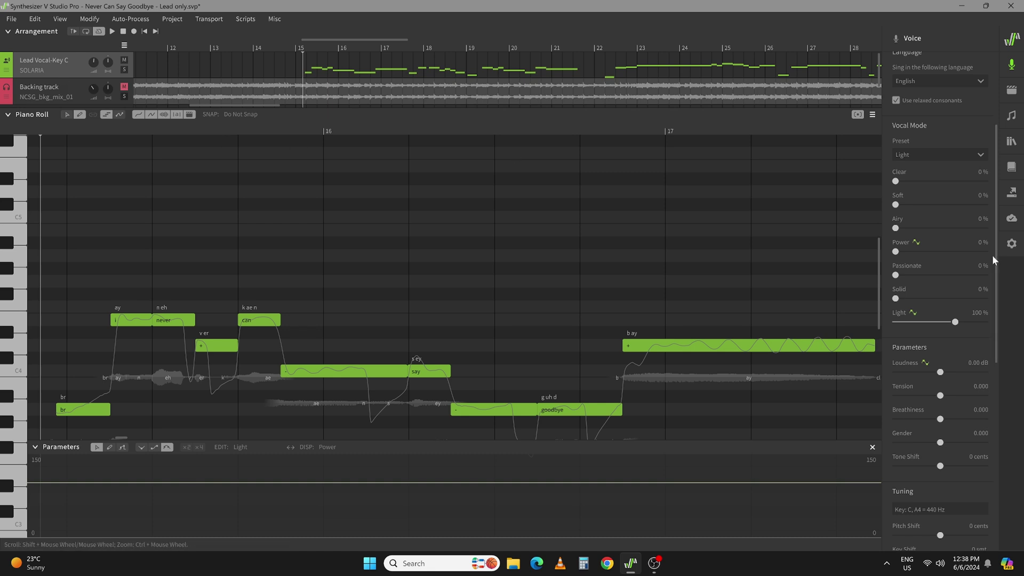
Step: Switch the lead vocal's vocal mode preset to (default) and back to Light
{"action": "left_click", "coordinate": [939, 155]}
{"action": "left_click", "coordinate": [941, 140]}
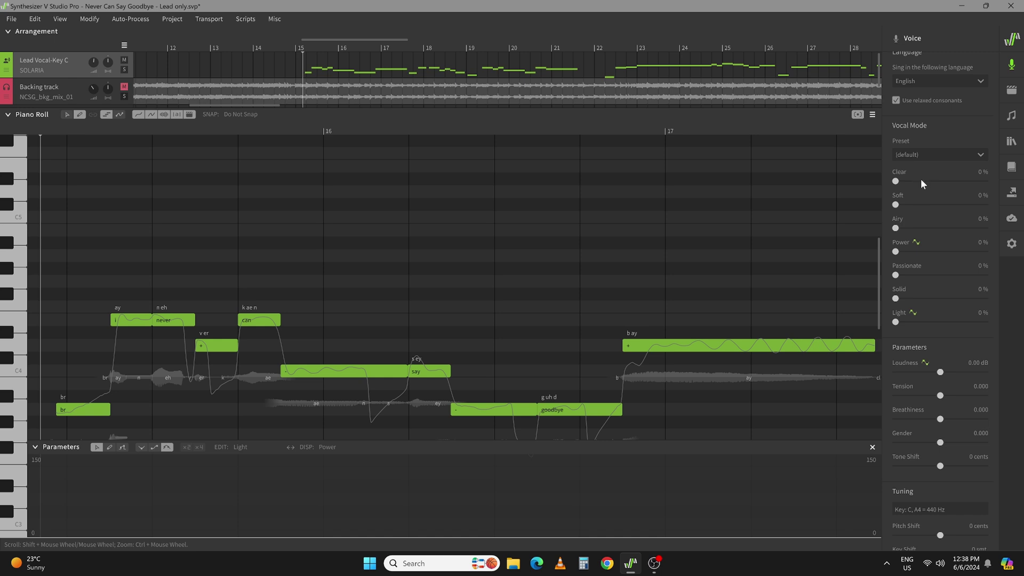
{"action": "left_click", "coordinate": [930, 154]}
{"action": "left_click", "coordinate": [923, 251]}
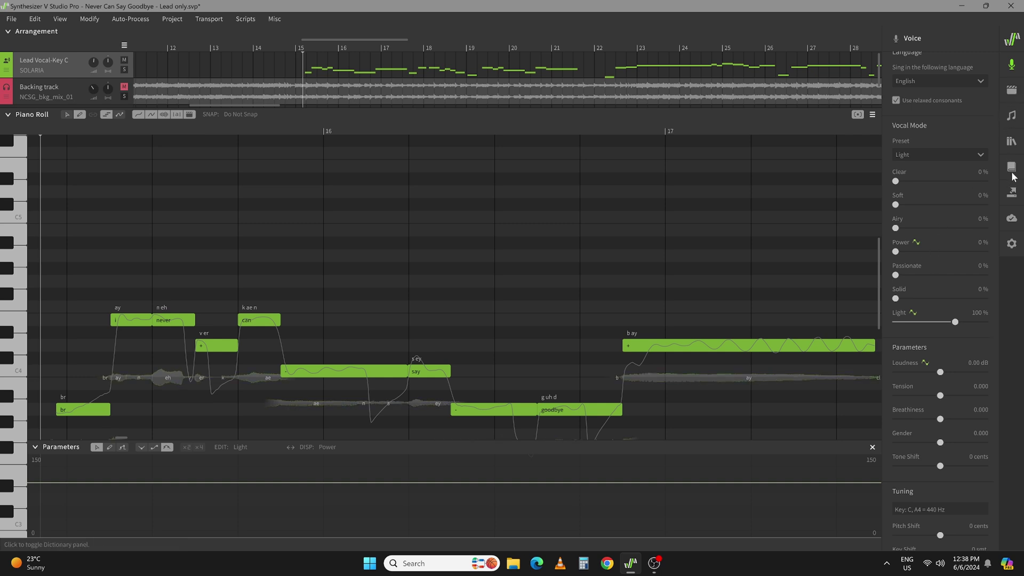
Step: Open the render settings, change the vocal mode preset to Power, and name the render file Power
{"action": "left_click", "coordinate": [1012, 192]}
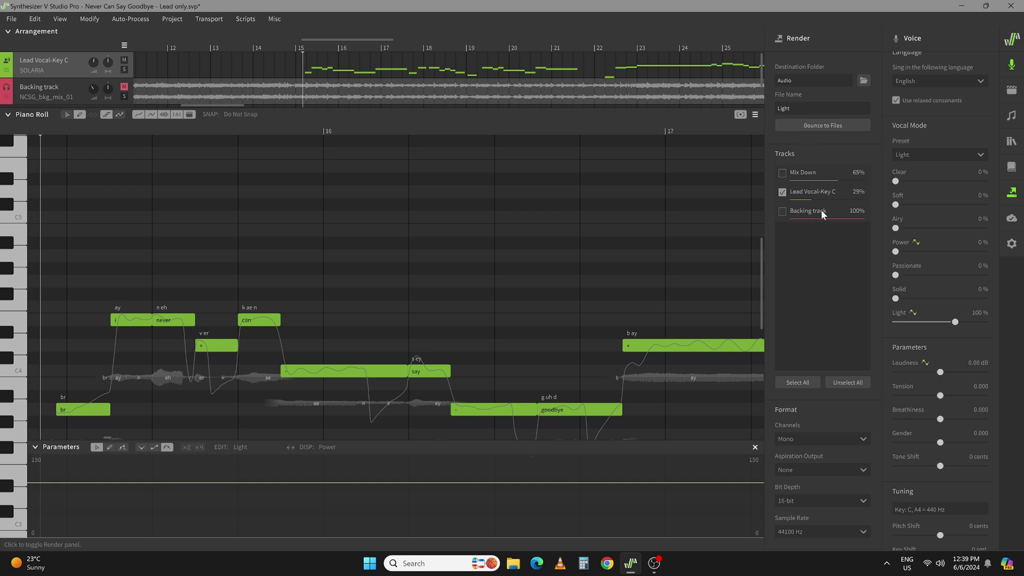
{"action": "left_click", "coordinate": [927, 155]}
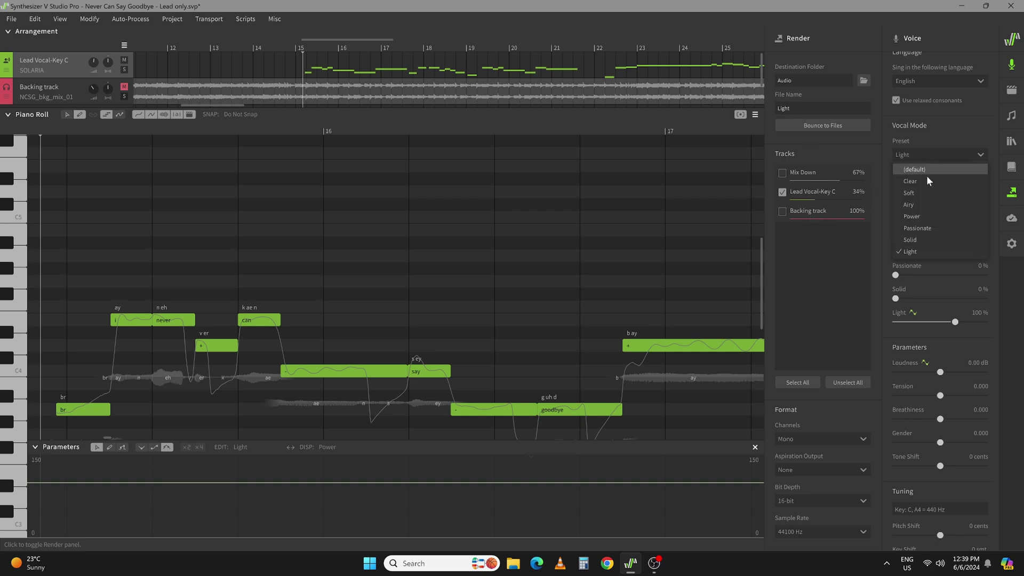
{"action": "left_click", "coordinate": [922, 220]}
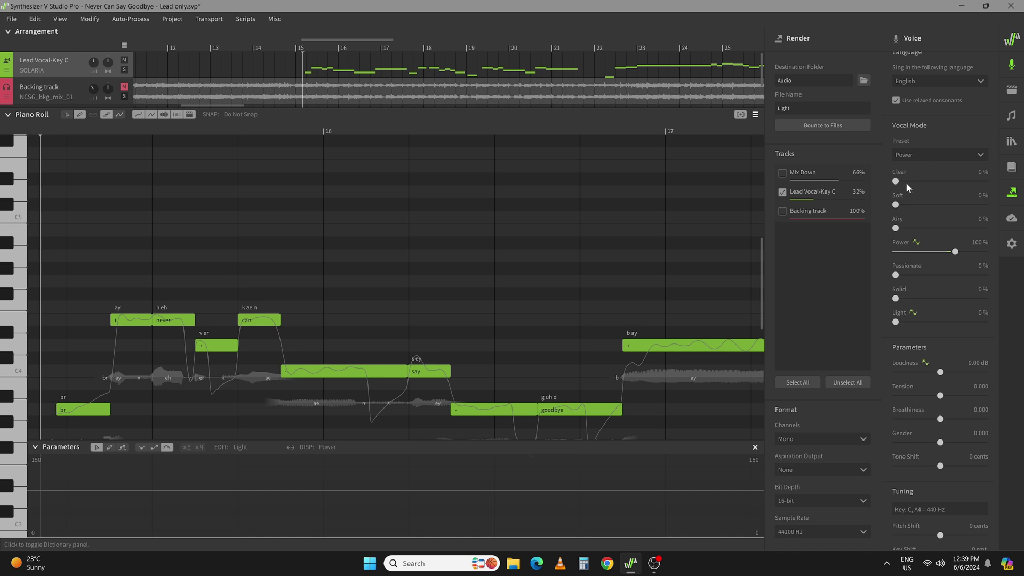
{"action": "double_click", "coordinate": [784, 108]}
{"action": "type", "text": "Powe"}
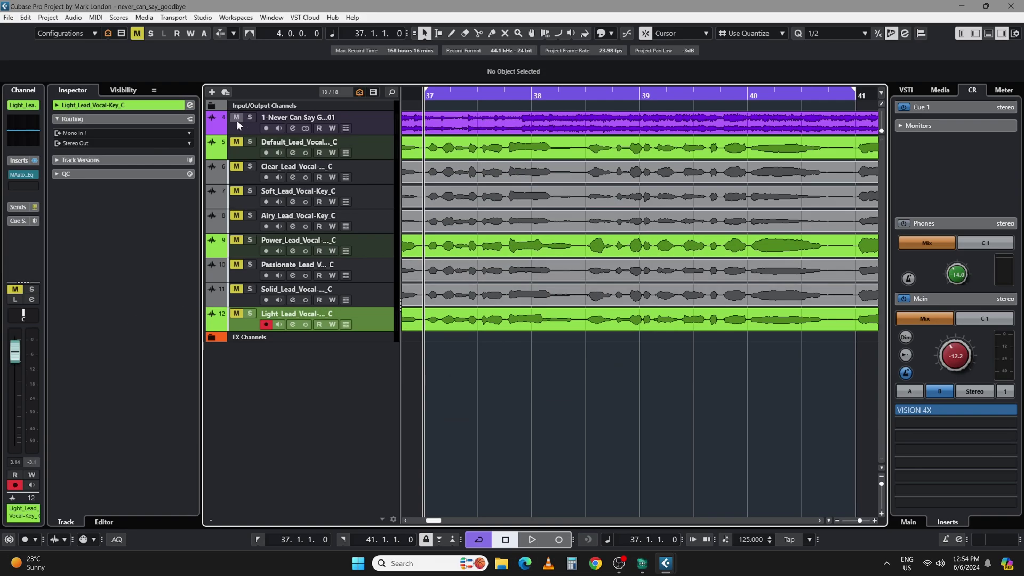
Step: Switch to the Cubase project, play the backing track over measures 37 to 41, and mute it
{"action": "left_click", "coordinate": [240, 126]}
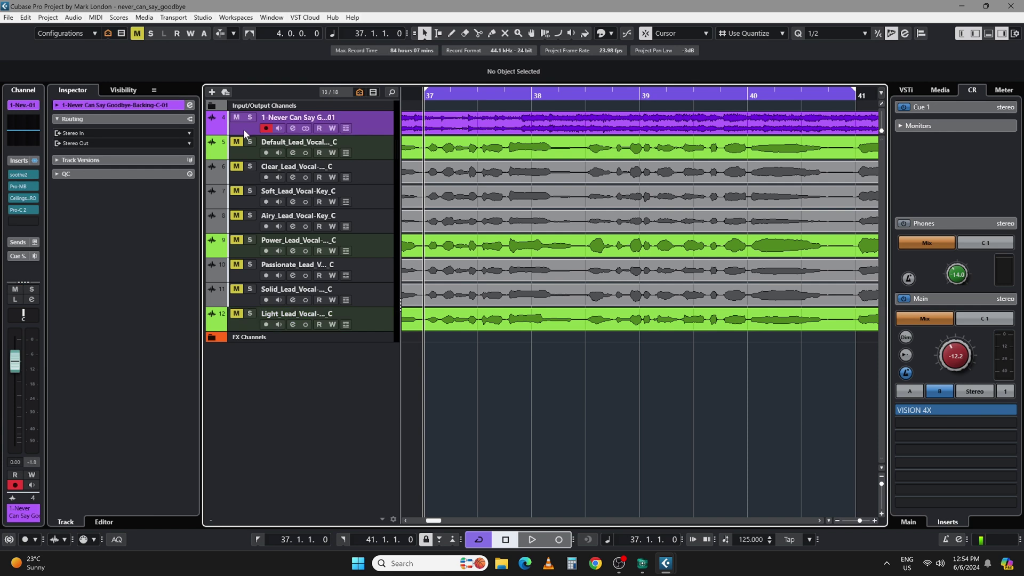
{"action": "left_click", "coordinate": [462, 121]}
{"action": "key", "text": "space"}
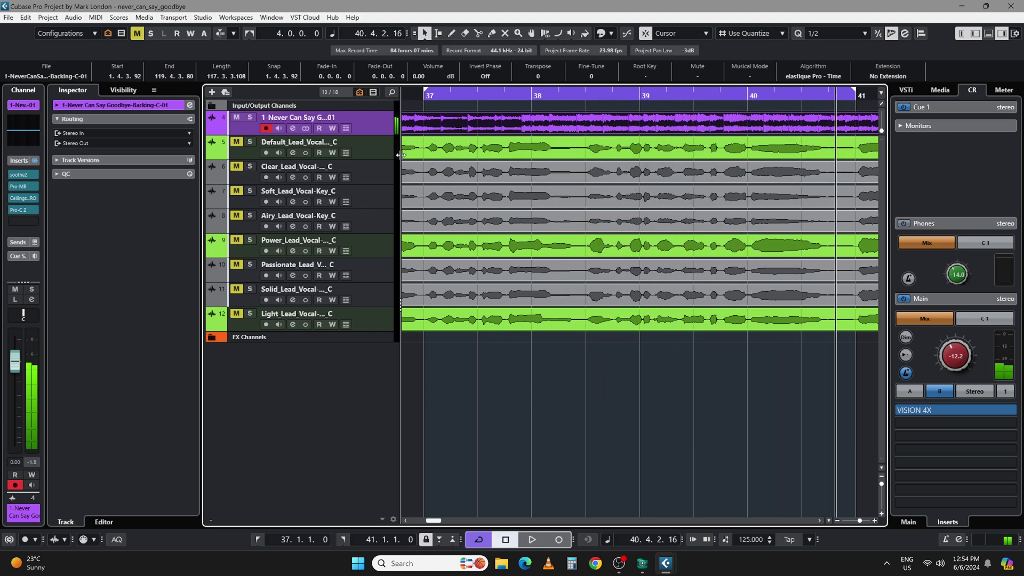
{"action": "key", "text": "space"}
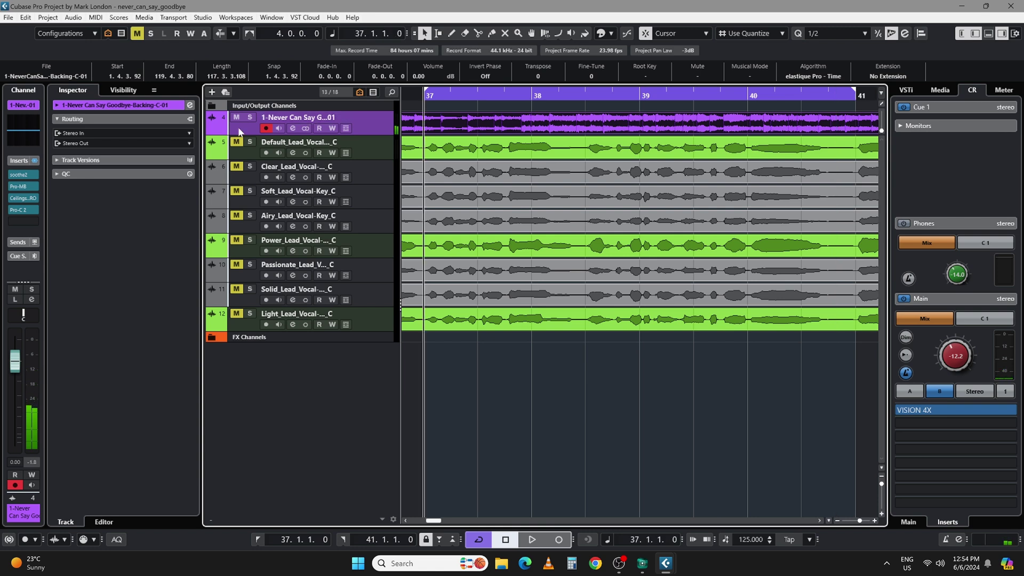
{"action": "left_click", "coordinate": [237, 119]}
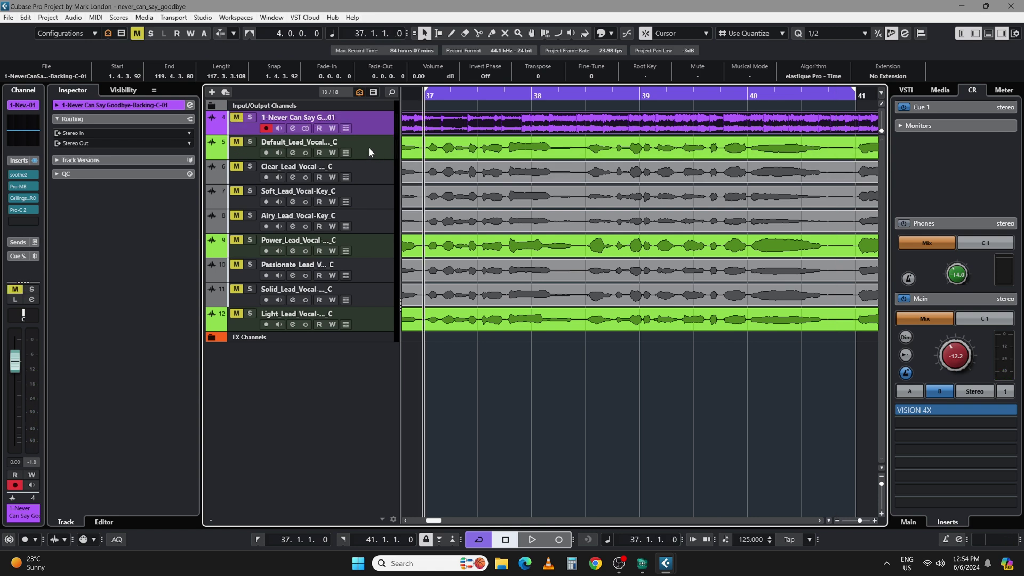
Step: Start looped playback and solo the Default, Clear, Soft and Airy lead vocal tracks one at a time
{"action": "left_click", "coordinate": [237, 142]}
{"action": "left_click", "coordinate": [249, 143]}
{"action": "key", "text": "space"}
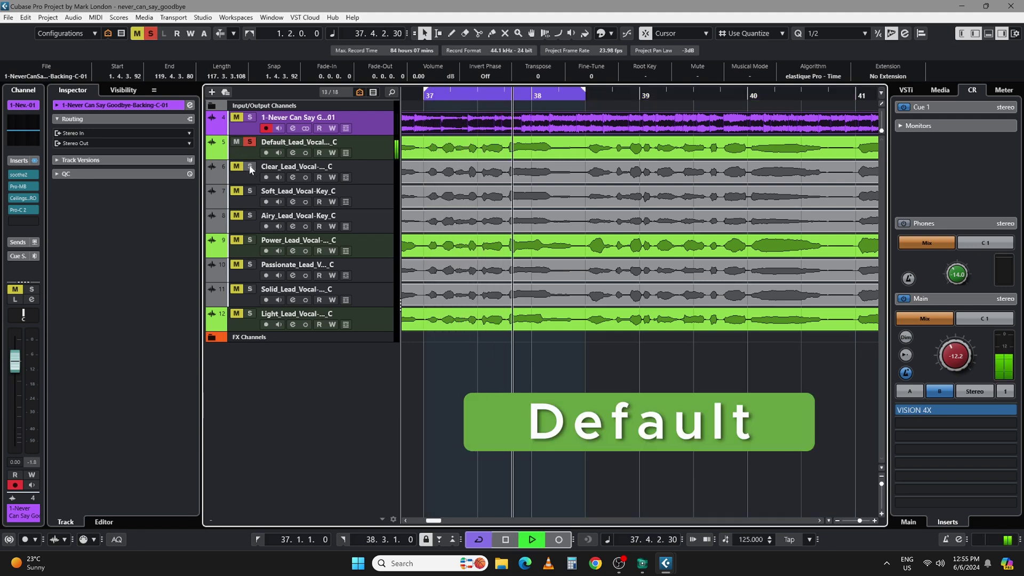
{"action": "left_click", "coordinate": [250, 166]}
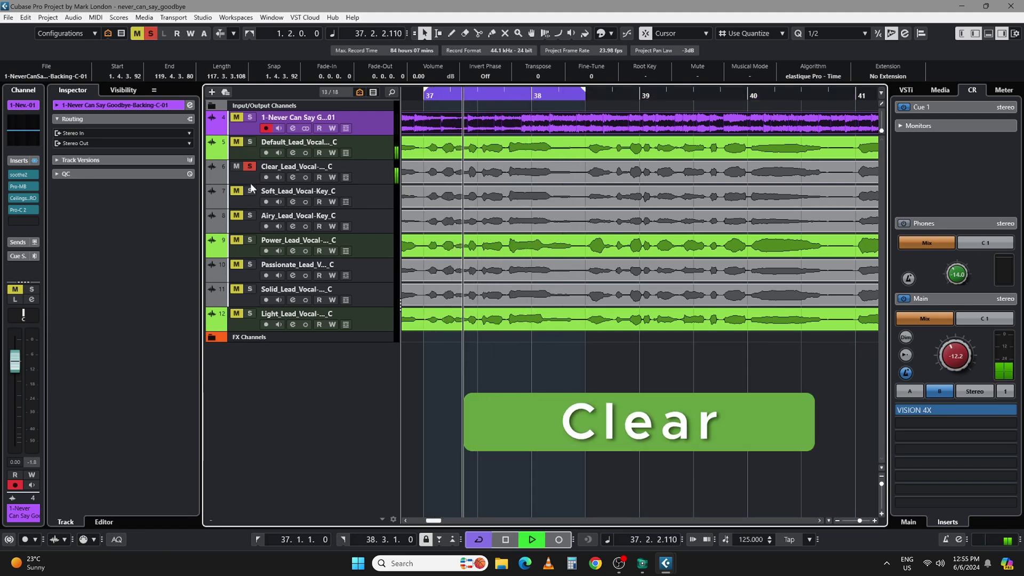
{"action": "left_click", "coordinate": [250, 193], "text": "ctrl"}
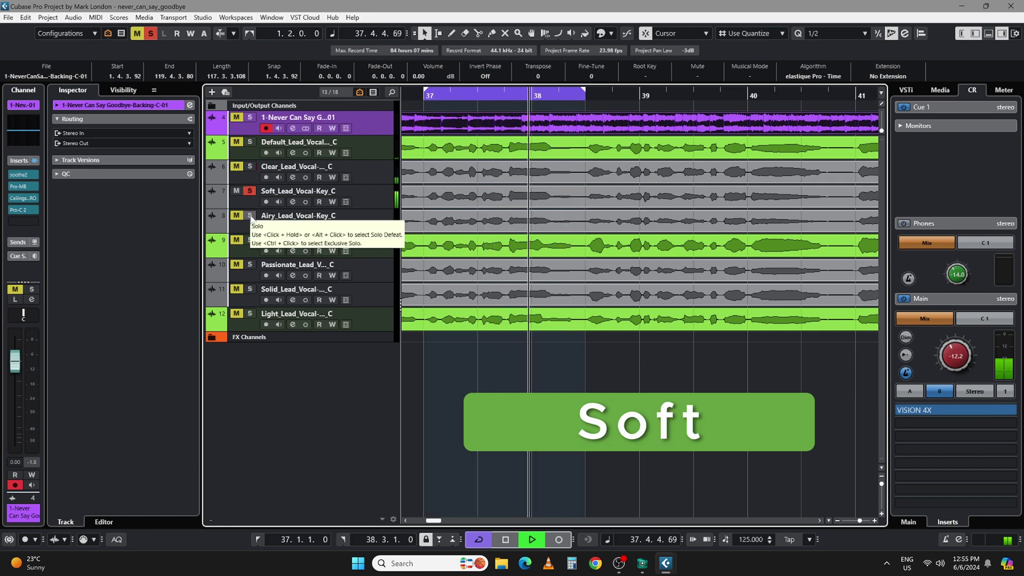
{"action": "left_click", "coordinate": [251, 216], "text": "ctrl"}
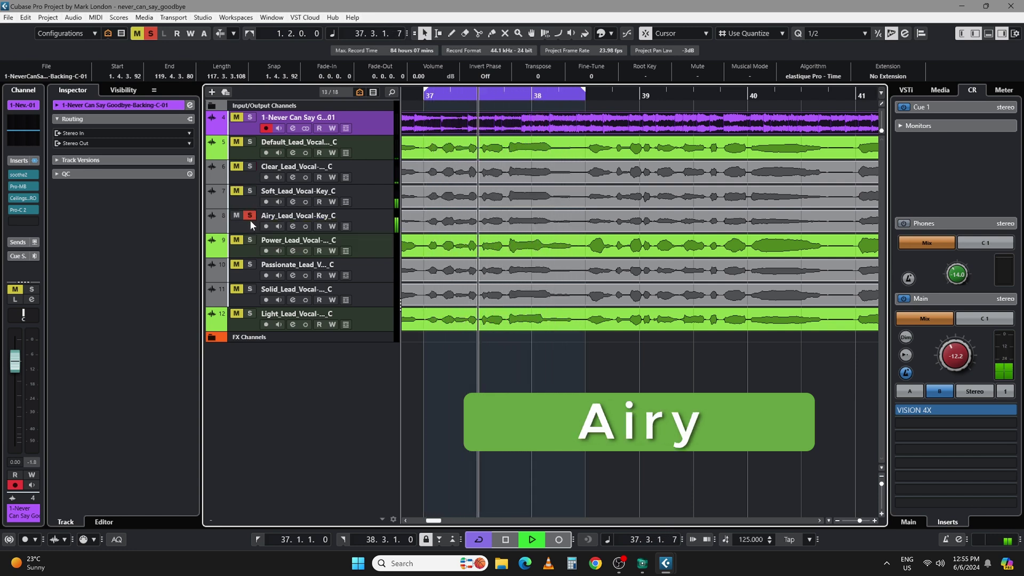
Step: Solo the Power, Passionate, Solid and Light lead vocal tracks one at a time, clear the solo, and stop playback
{"action": "left_click", "coordinate": [251, 240], "text": "ctrl"}
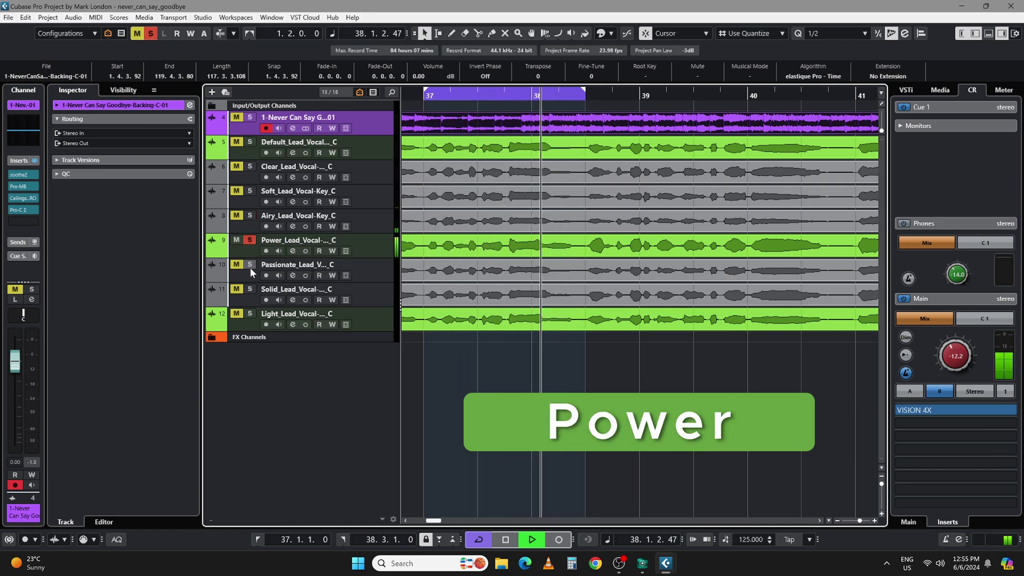
{"action": "left_click", "coordinate": [250, 265], "text": "ctrl"}
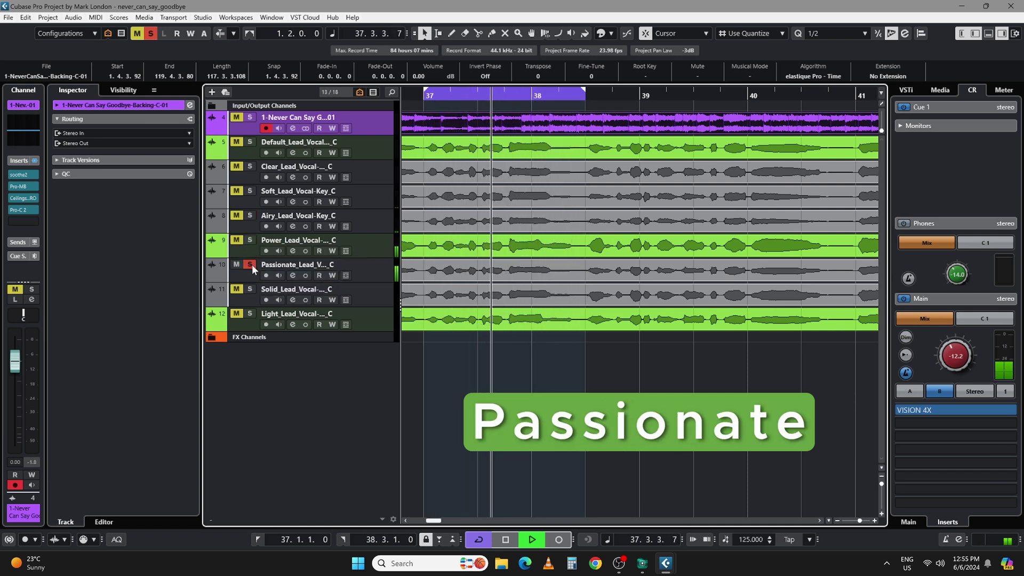
{"action": "left_click", "coordinate": [250, 289], "text": "ctrl"}
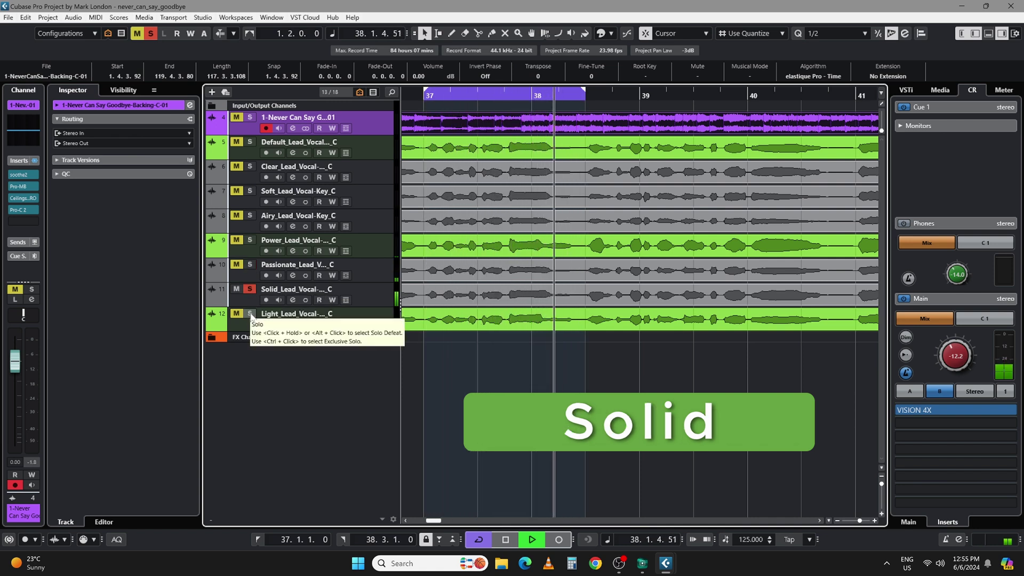
{"action": "left_click", "coordinate": [249, 315], "text": "ctrl"}
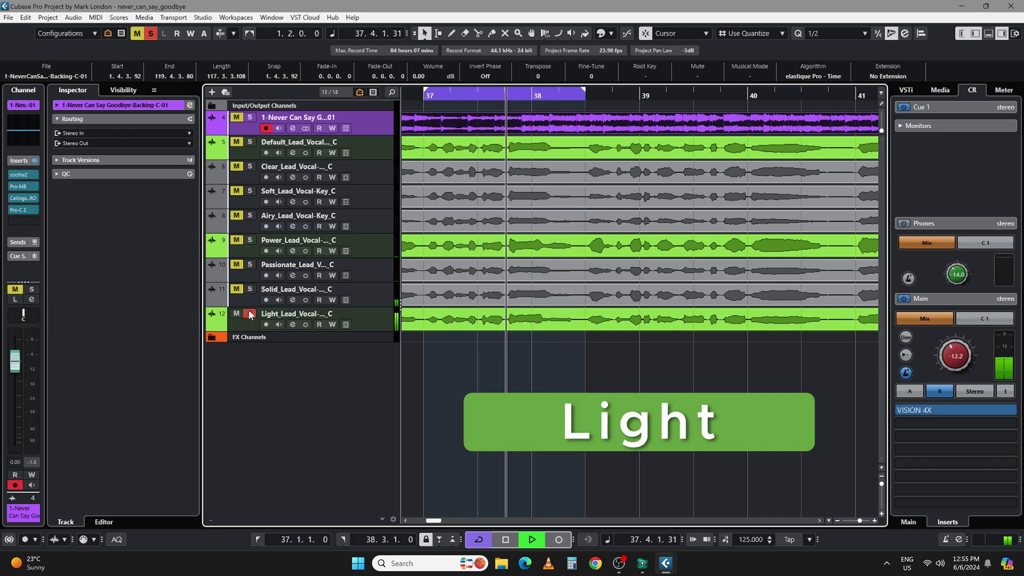
{"action": "left_click", "coordinate": [250, 314]}
{"action": "key", "text": "space"}
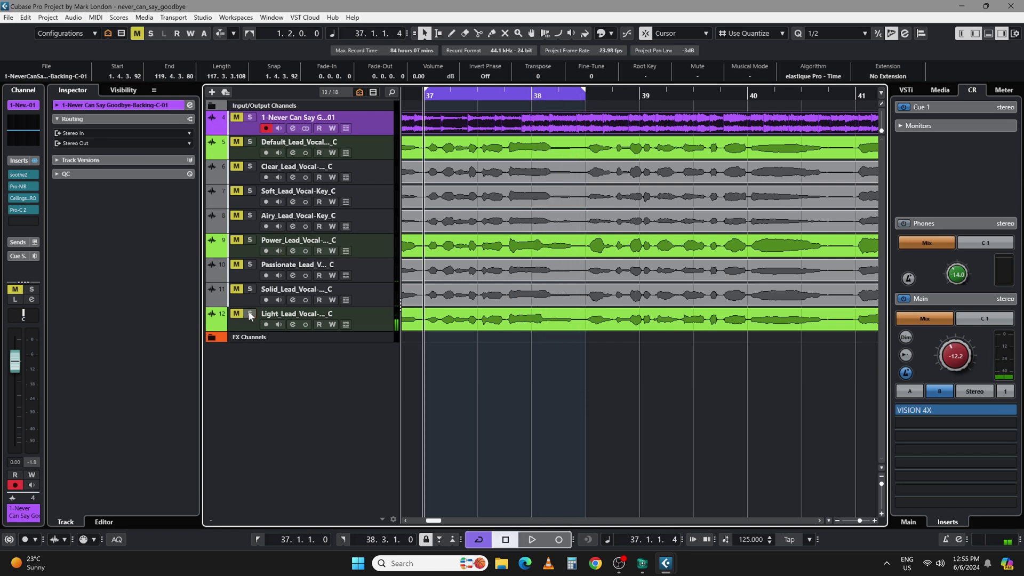
{"action": "left_click", "coordinate": [248, 151]}
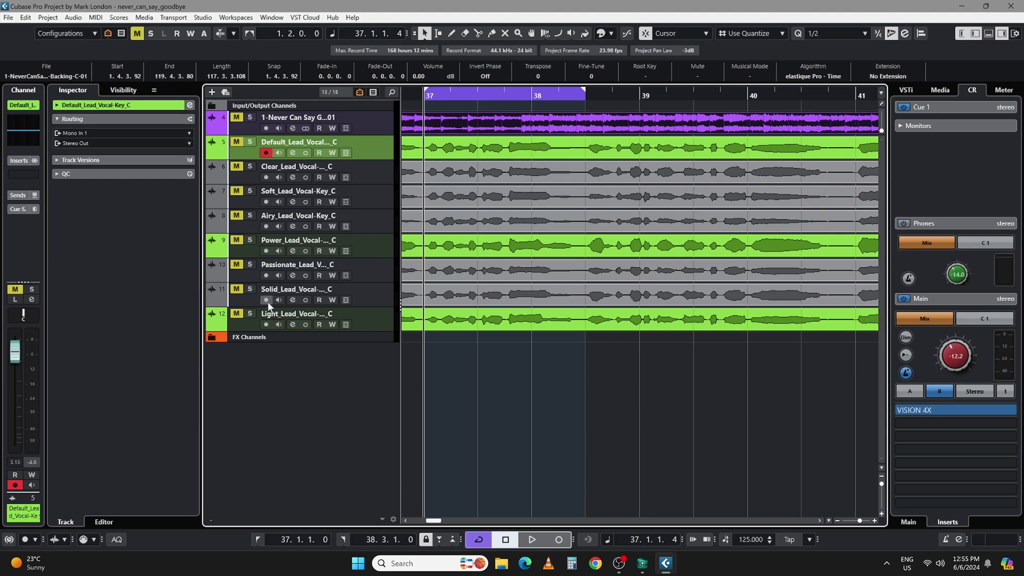
{"action": "left_click", "coordinate": [248, 325]}
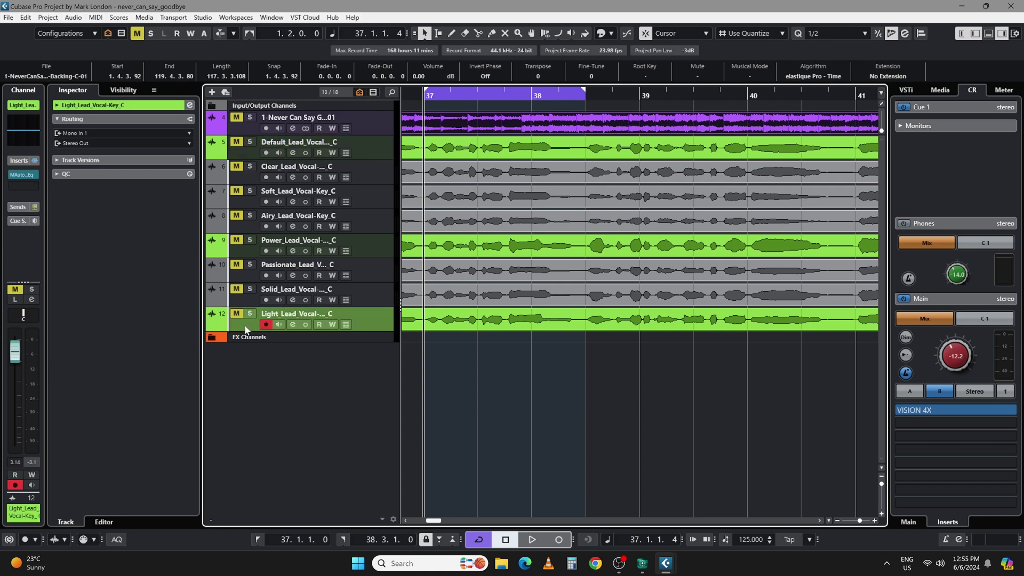
{"action": "key", "text": "Up"}
{"action": "key", "text": "Up"}
{"action": "key", "text": "Up"}
{"action": "key", "text": "Up"}
{"action": "key", "text": "Up"}
{"action": "key", "text": "Up"}
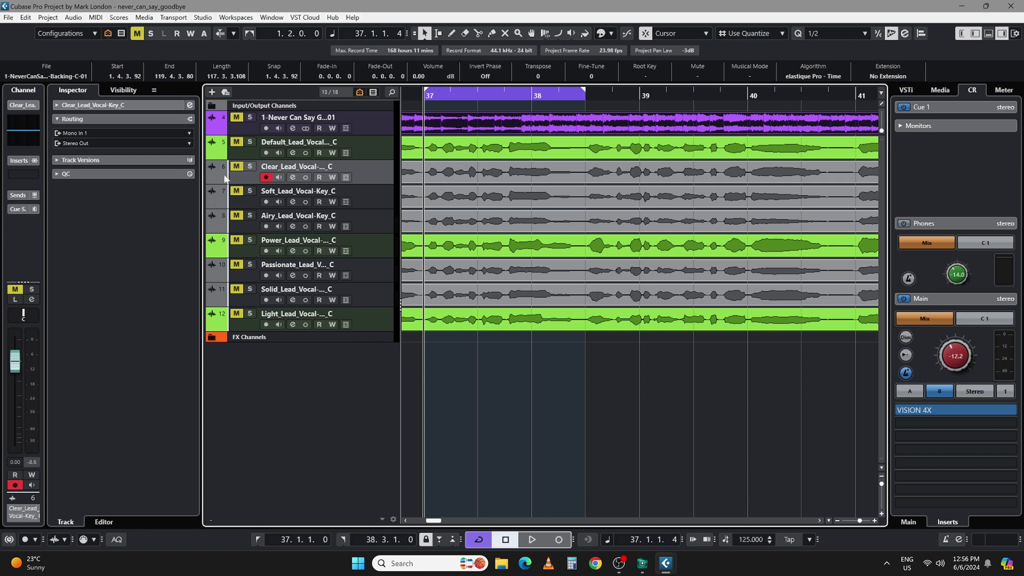
{"action": "left_click", "coordinate": [246, 245]}
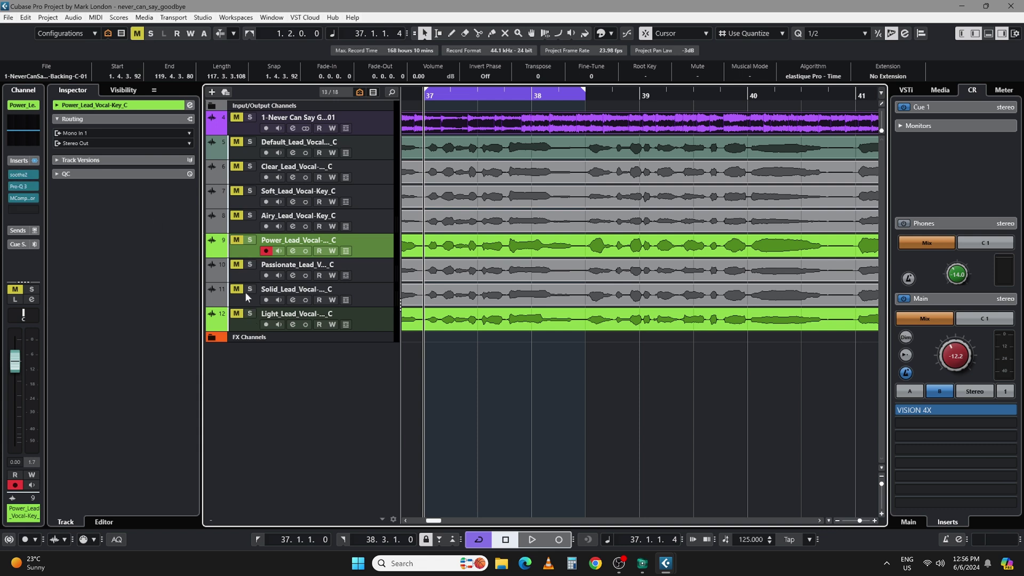
{"action": "left_click", "coordinate": [251, 324]}
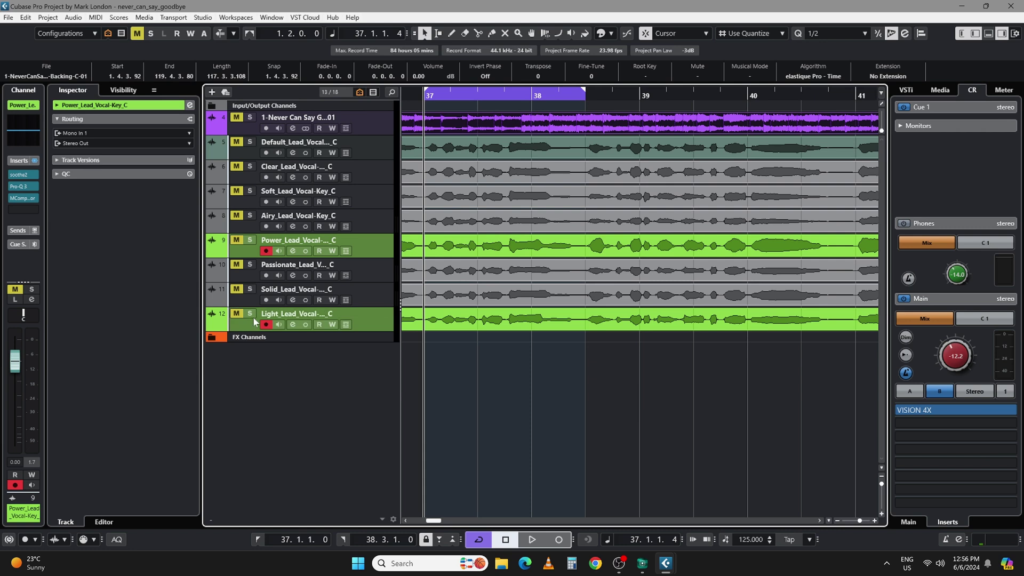
{"action": "left_click", "coordinate": [243, 247], "text": "ctrl"}
{"action": "left_click", "coordinate": [249, 323], "text": "ctrl"}
{"action": "left_click", "coordinate": [251, 321]}
{"action": "left_click", "coordinate": [246, 256]}
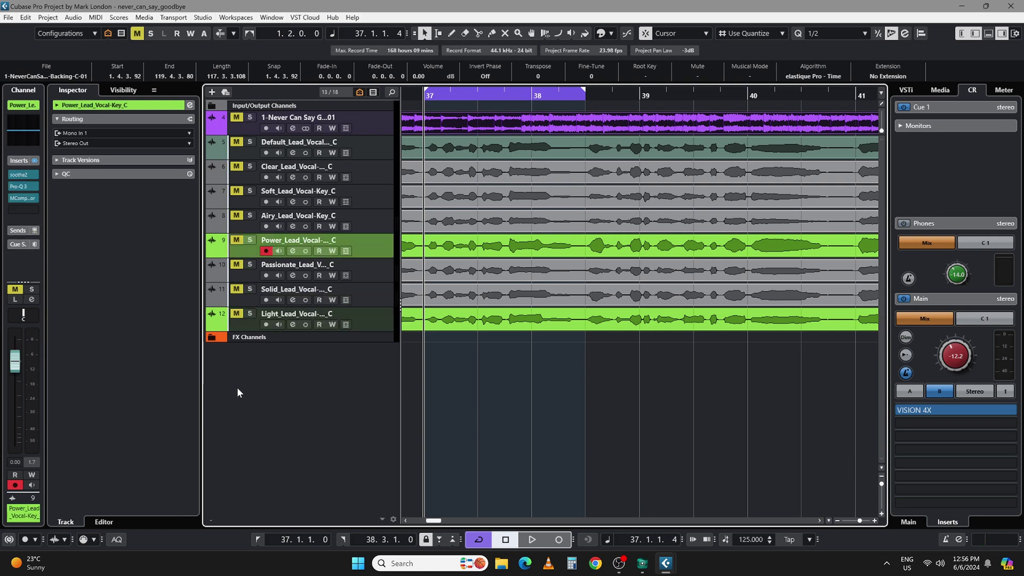
Step: Insert MRatio on the Light lead vocal track, place it in the third insert slot, and open its editor
{"action": "left_click", "coordinate": [975, 33]}
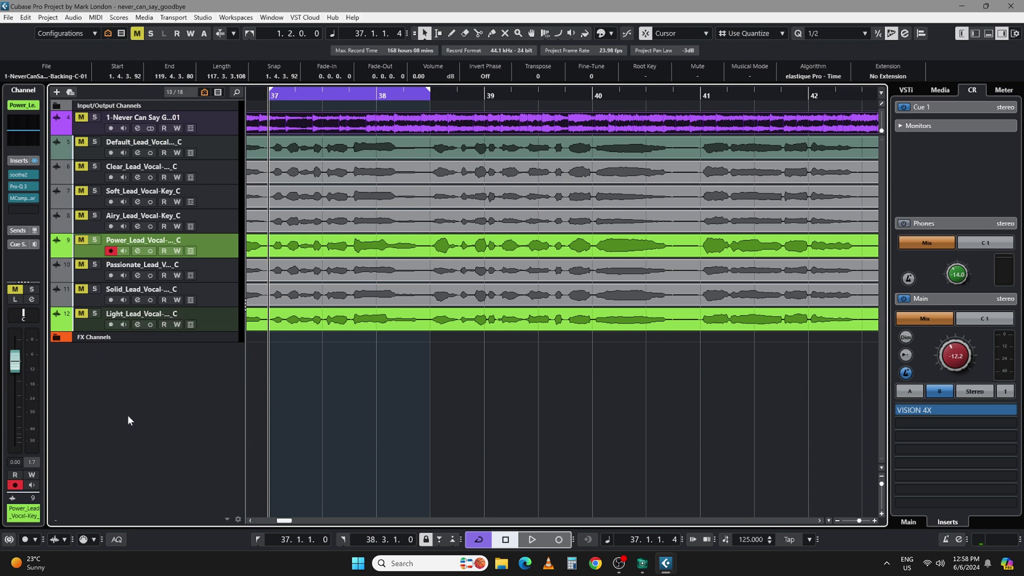
{"action": "left_click", "coordinate": [91, 322]}
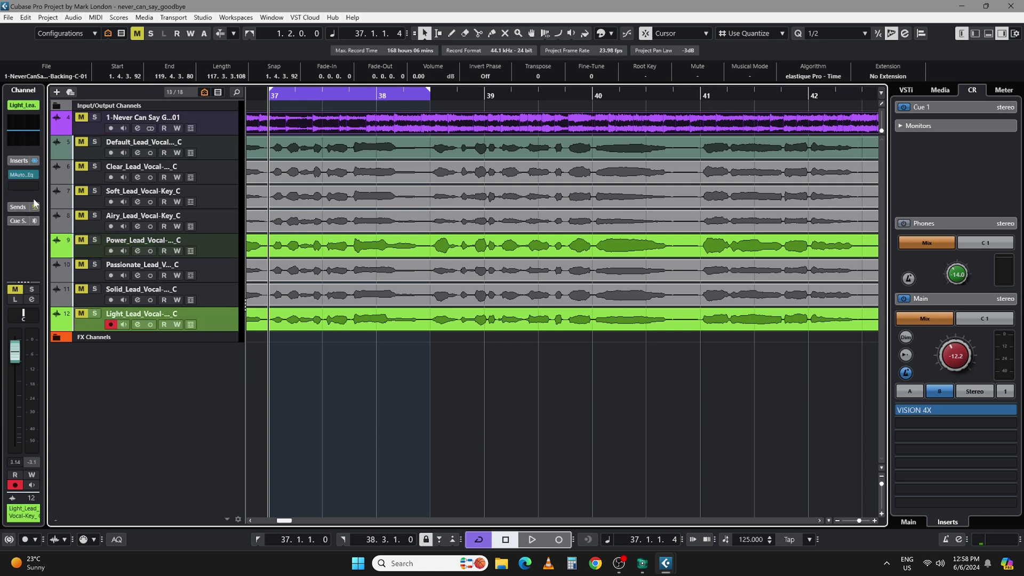
{"action": "left_click", "coordinate": [31, 187]}
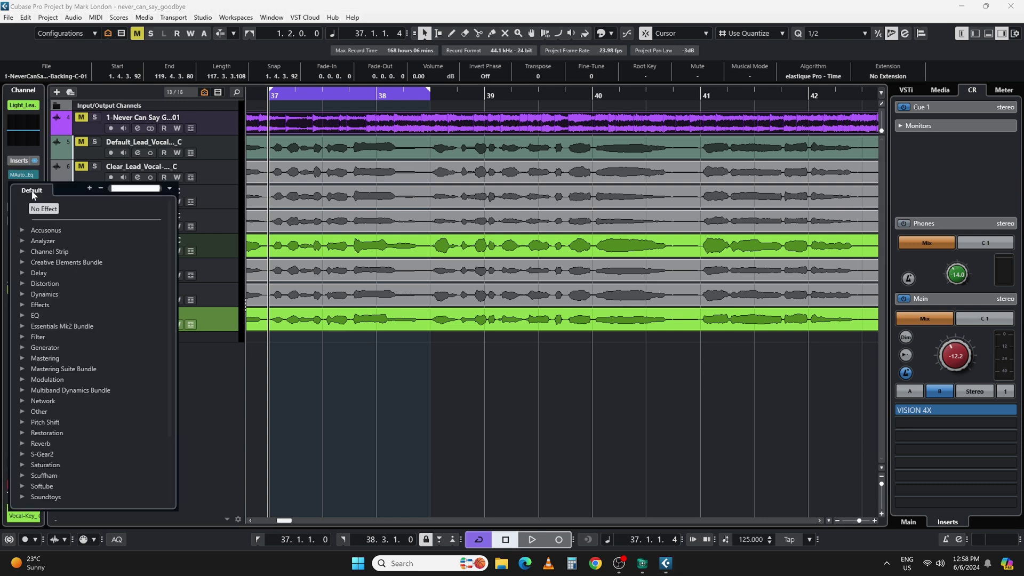
{"action": "type", "text": "mratio"}
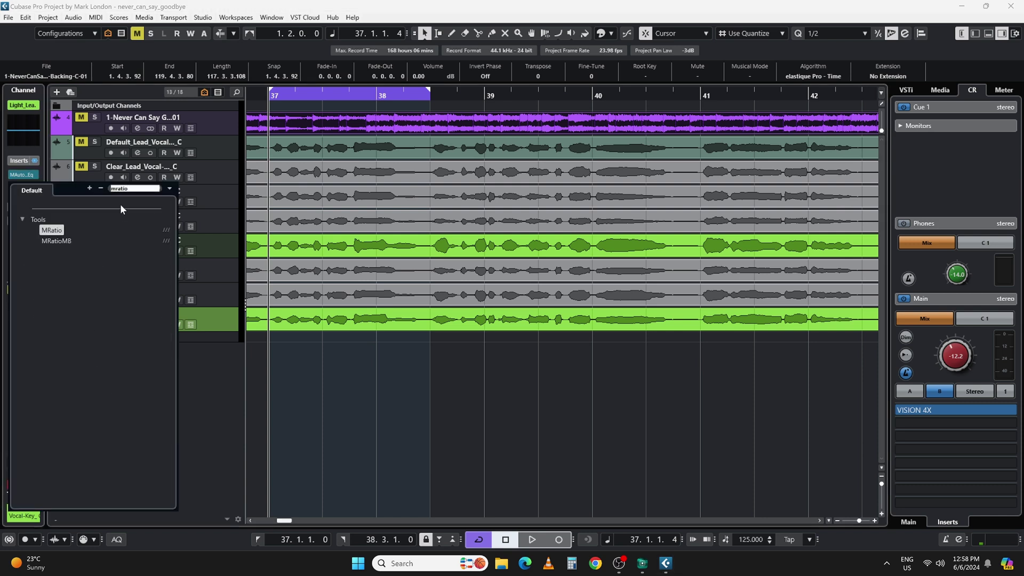
{"action": "left_click", "coordinate": [52, 231]}
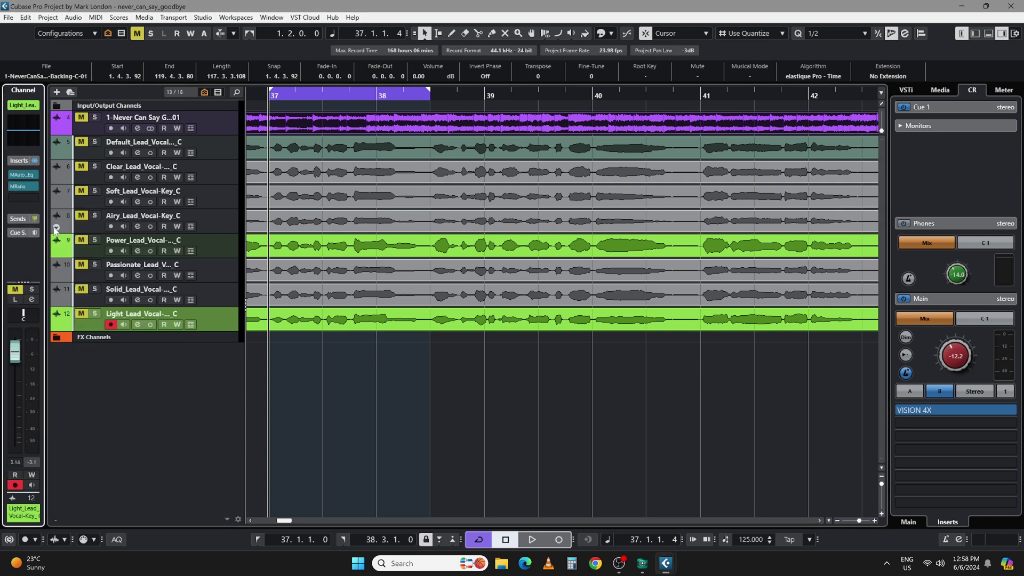
{"action": "left_click", "coordinate": [24, 199]}
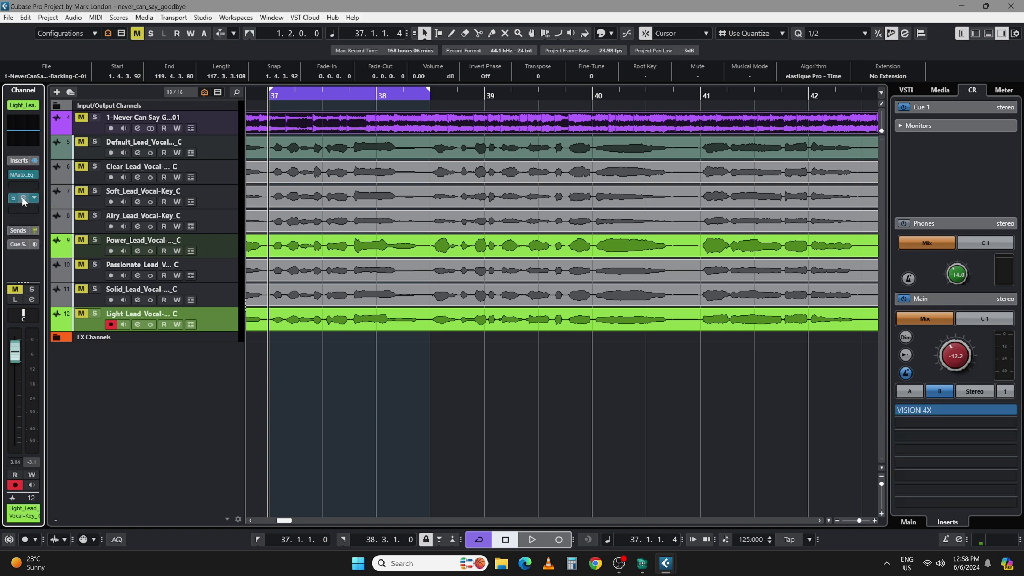
Step: Reposition the MRatio editor, try its Ratio control, and set the ratio to 0%
{"action": "left_click_drag", "start_coordinate": [502, 251], "coordinate": [511, 202]}
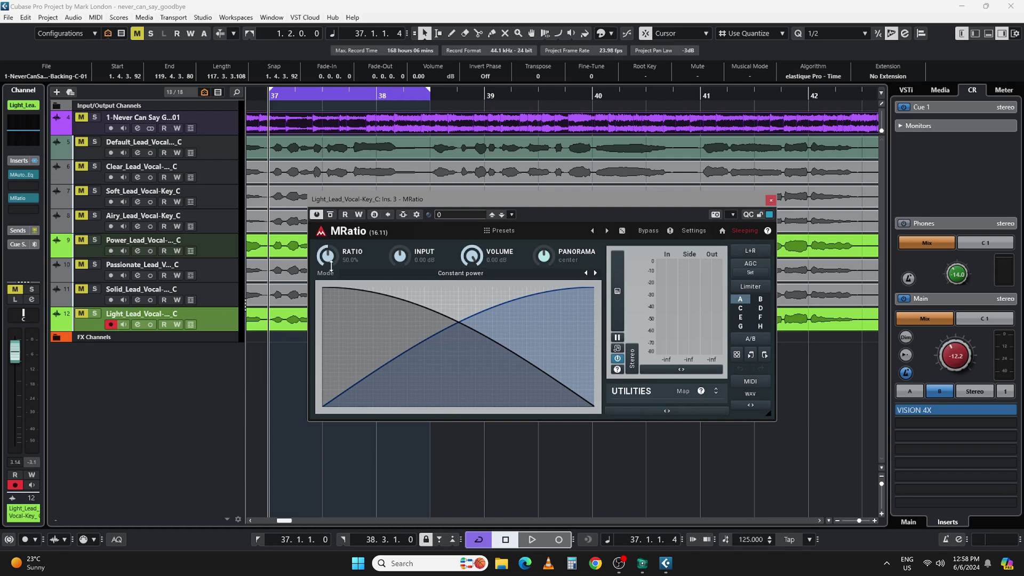
{"action": "left_click_drag", "start_coordinate": [328, 256], "coordinate": [484, 285]}
{"action": "left_click_drag", "start_coordinate": [327, 256], "coordinate": [323, 290]}
{"action": "left_click_drag", "start_coordinate": [384, 199], "coordinate": [389, 254]}
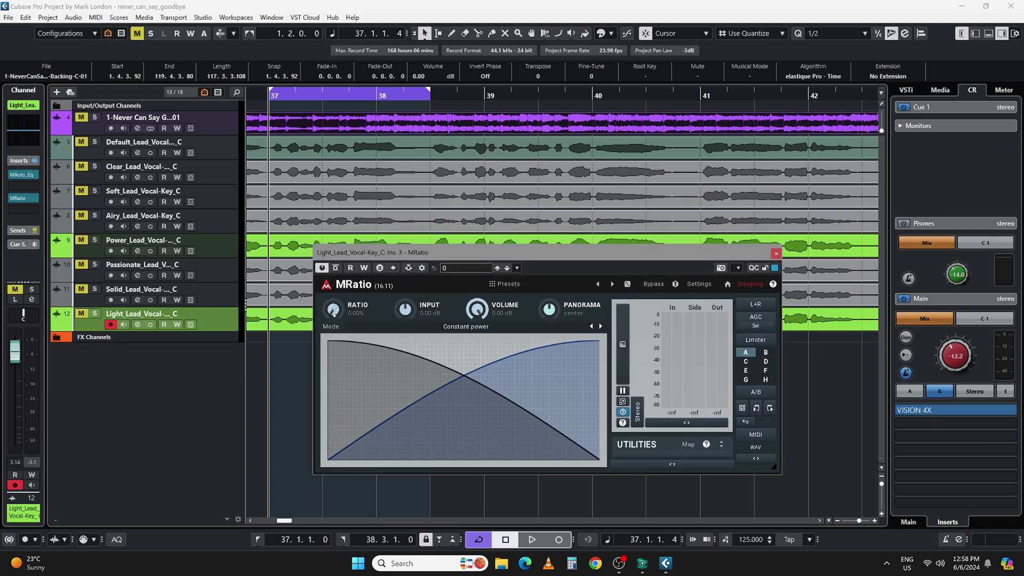
Step: Unmute the Light lead vocal track, play it from measure 37, and stop playback
{"action": "left_click", "coordinate": [88, 322]}
{"action": "left_click", "coordinate": [82, 313]}
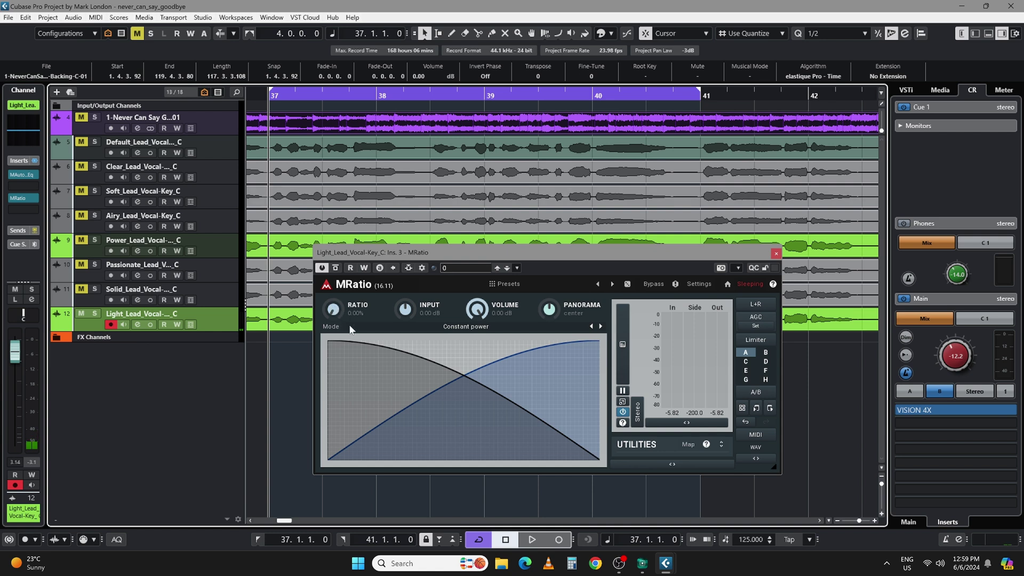
{"action": "key", "text": "space"}
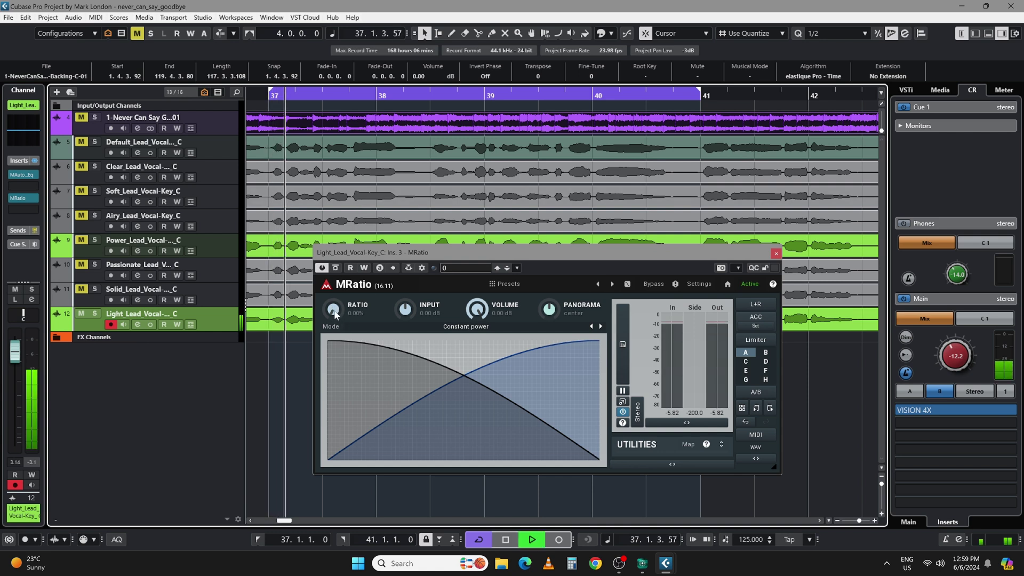
{"action": "key", "text": "space"}
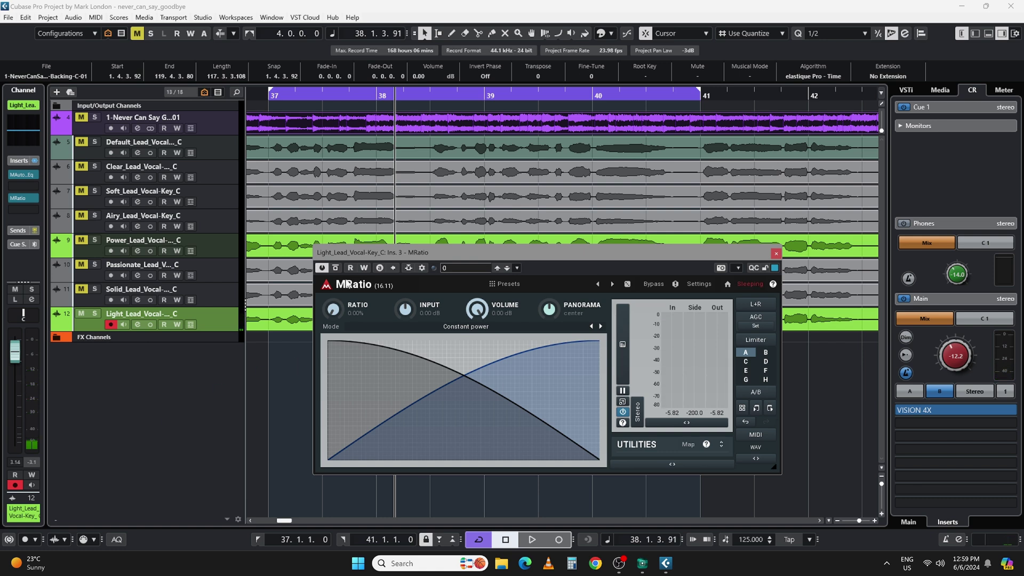
Step: Unmute the Power lead vocal track and add it as the side-chain source of MRatio on the Light track
{"action": "left_click", "coordinate": [81, 242]}
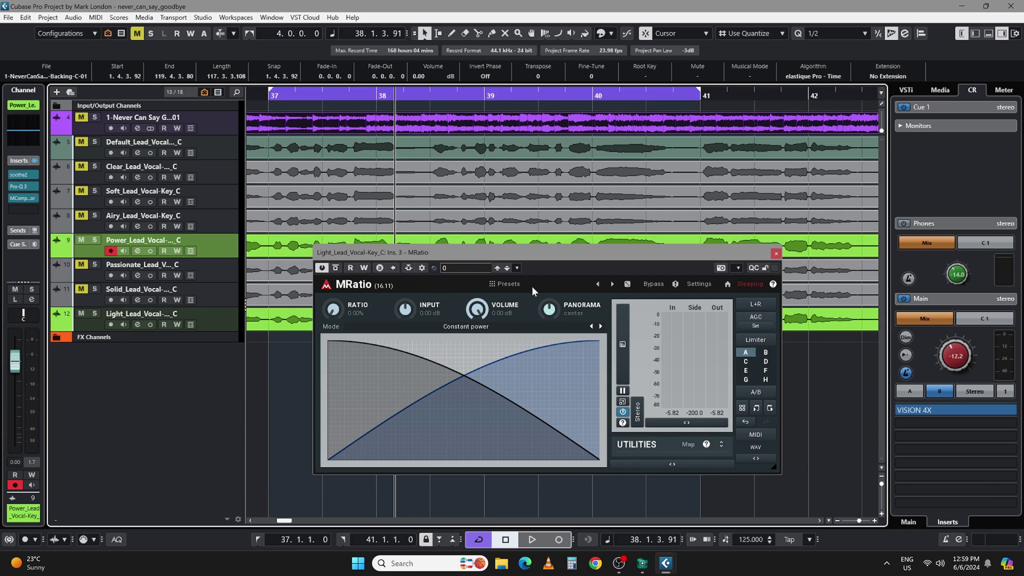
{"action": "left_click", "coordinate": [422, 267]}
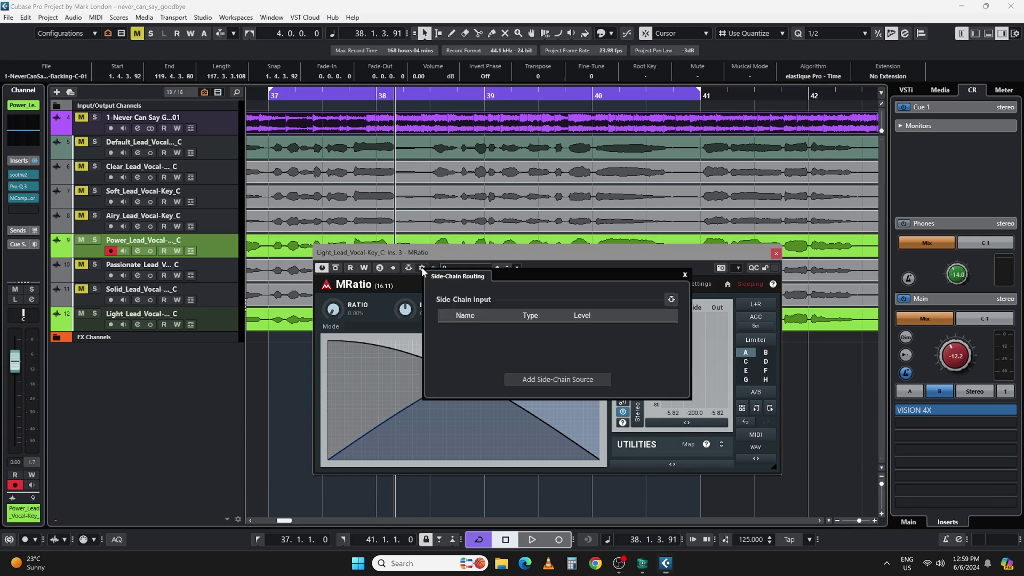
{"action": "left_click", "coordinate": [560, 378]}
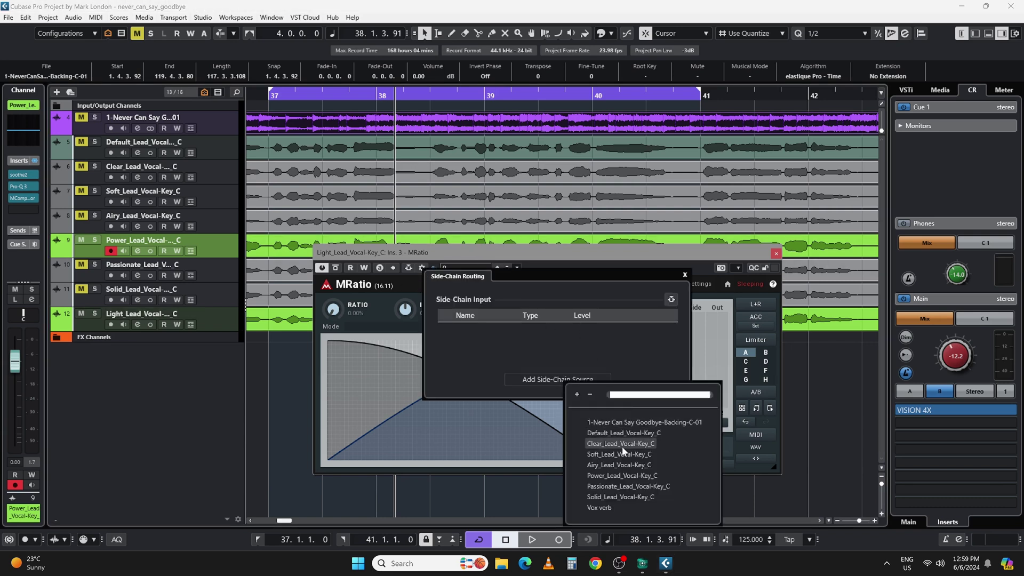
{"action": "left_click", "coordinate": [634, 476]}
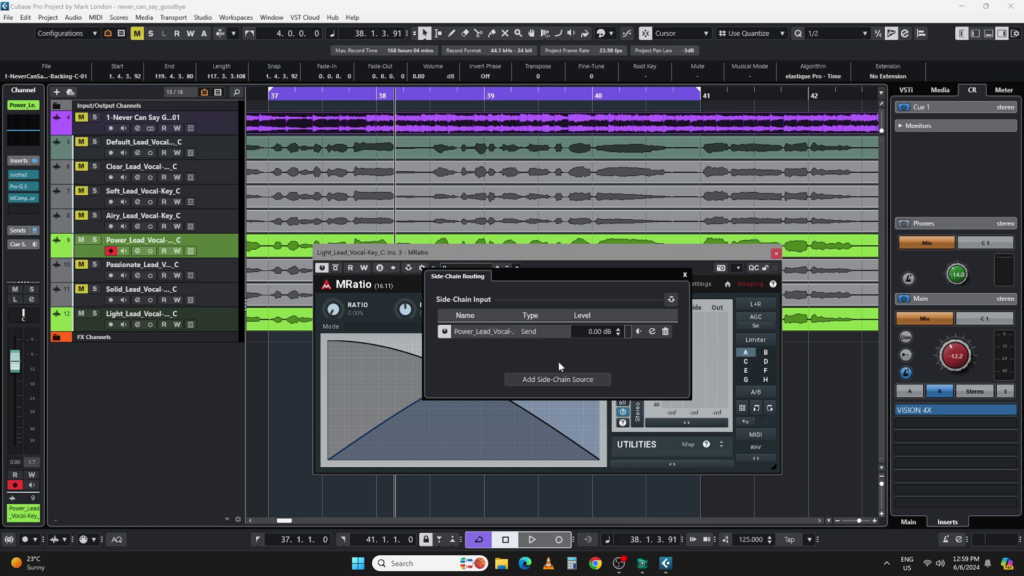
{"action": "left_click", "coordinate": [685, 275]}
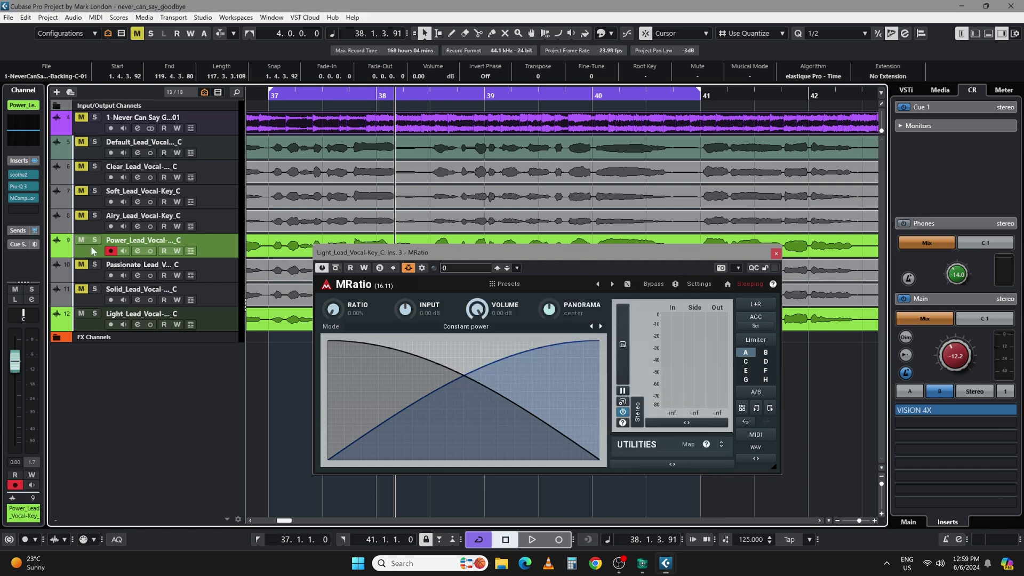
Step: Show the track inspector and set the Power lead vocal track's output routing to No Bus
{"action": "left_click", "coordinate": [976, 33]}
{"action": "left_click", "coordinate": [74, 143]}
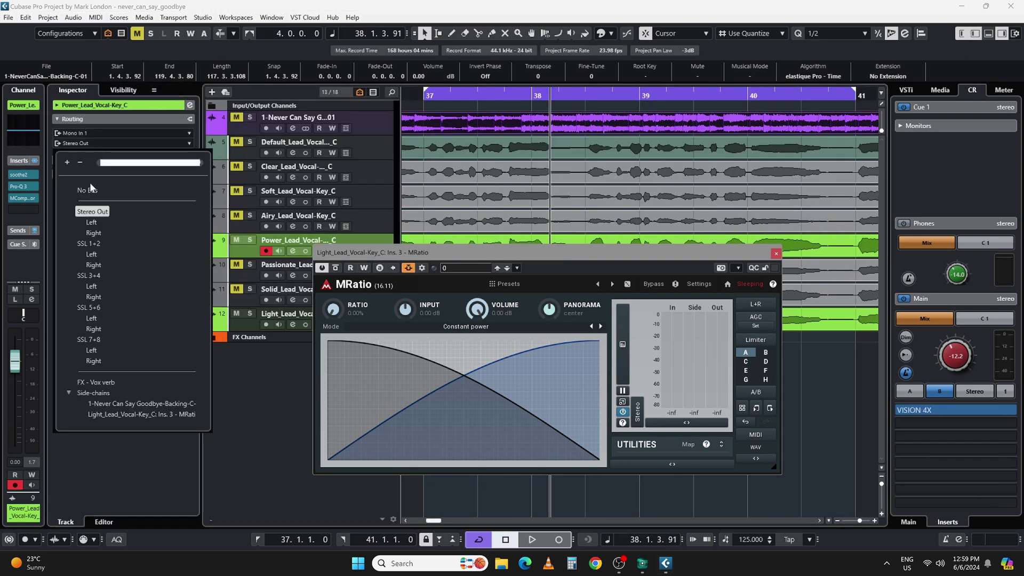
{"action": "left_click", "coordinate": [87, 191]}
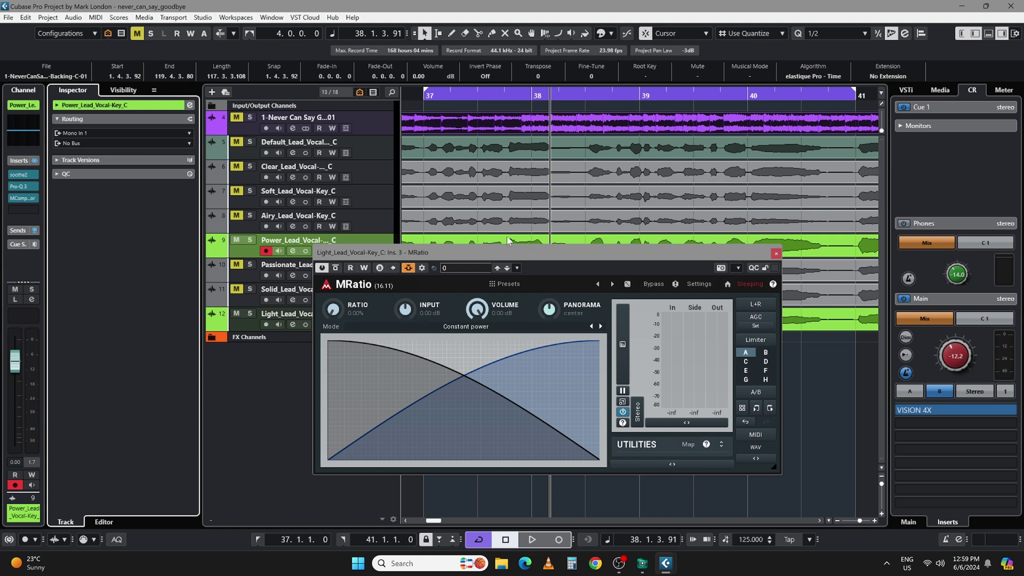
Step: Play the loop from measure 37 to audition the Light and Power blend, and set MRatio's ratio to 50%
{"action": "key", "text": "KP_1"}
{"action": "key", "text": "space"}
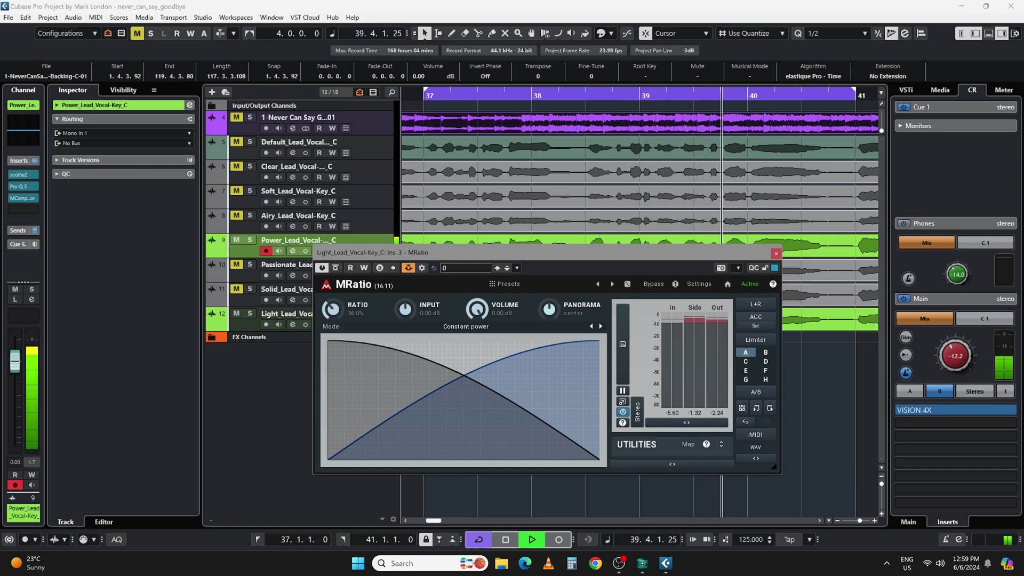
{"action": "key", "text": "space"}
{"action": "left_click", "coordinate": [331, 294]}
{"action": "left_click_drag", "start_coordinate": [331, 312], "coordinate": [344, 395]}
{"action": "mouse_move", "coordinate": [333, 313]}
{"action": "left_mouse_down"}
{"action": "mouse_move", "coordinate": [335, 301]}
{"action": "mouse_move", "coordinate": [337, 321]}
{"action": "left_mouse_up"}
{"action": "double_click", "coordinate": [337, 321]}
{"action": "left_click", "coordinate": [327, 388]}
{"action": "left_click", "coordinate": [334, 423]}
{"action": "left_click", "coordinate": [334, 445]}
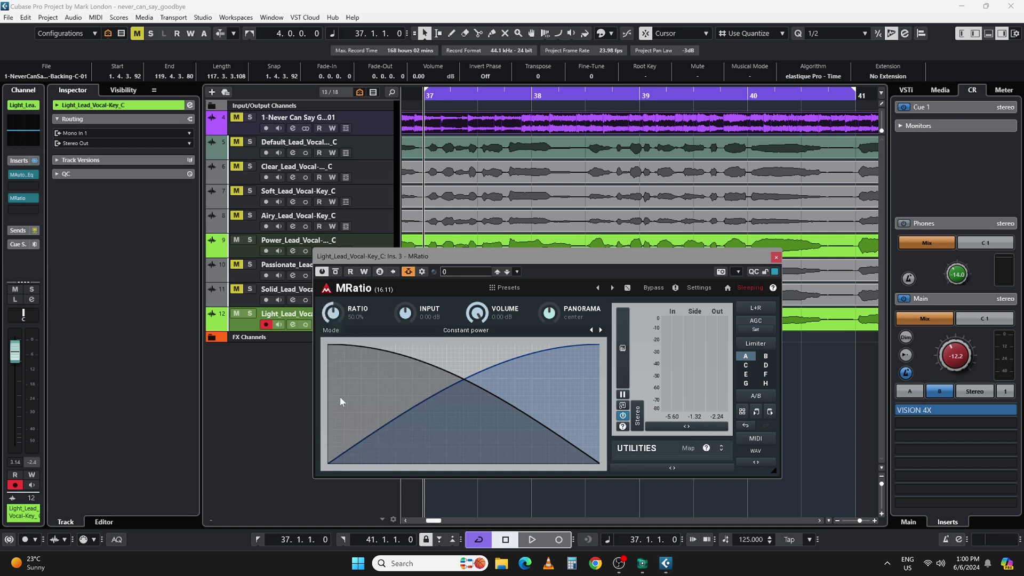
Step: Move the MRatio editor aside, select the Power and Light tracks in turn, and play their 50% blend
{"action": "left_click_drag", "start_coordinate": [433, 262], "coordinate": [442, 326]}
{"action": "left_click", "coordinate": [252, 253]}
{"action": "left_click", "coordinate": [241, 321]}
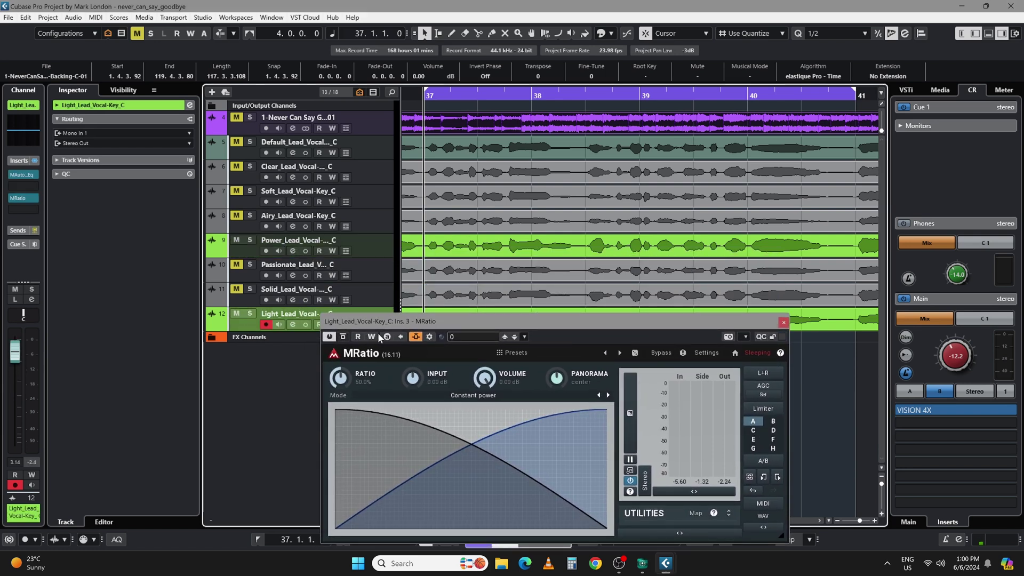
{"action": "left_click_drag", "start_coordinate": [427, 316], "coordinate": [439, 243]}
{"action": "key", "text": "space"}
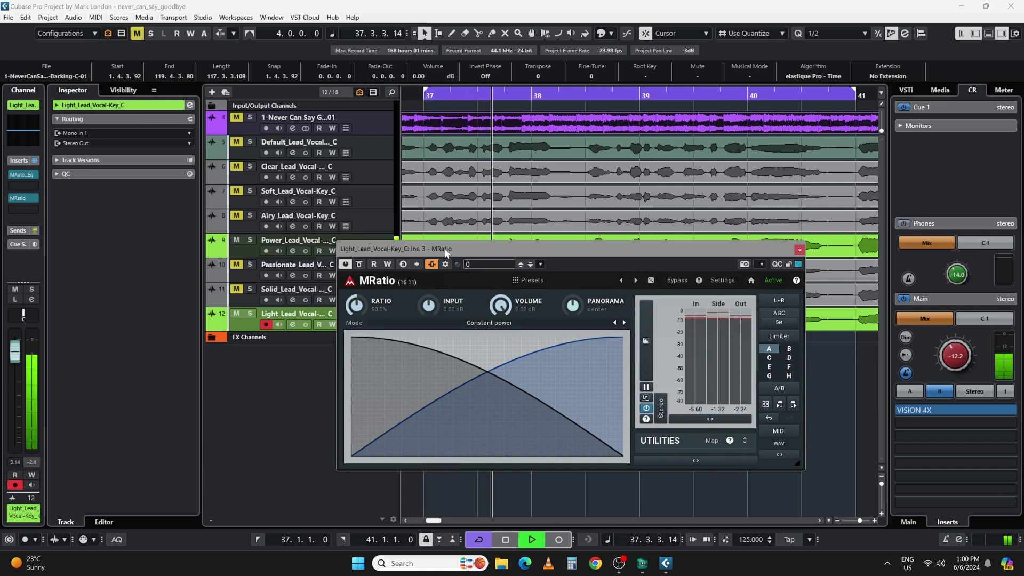
{"action": "key", "text": "space"}
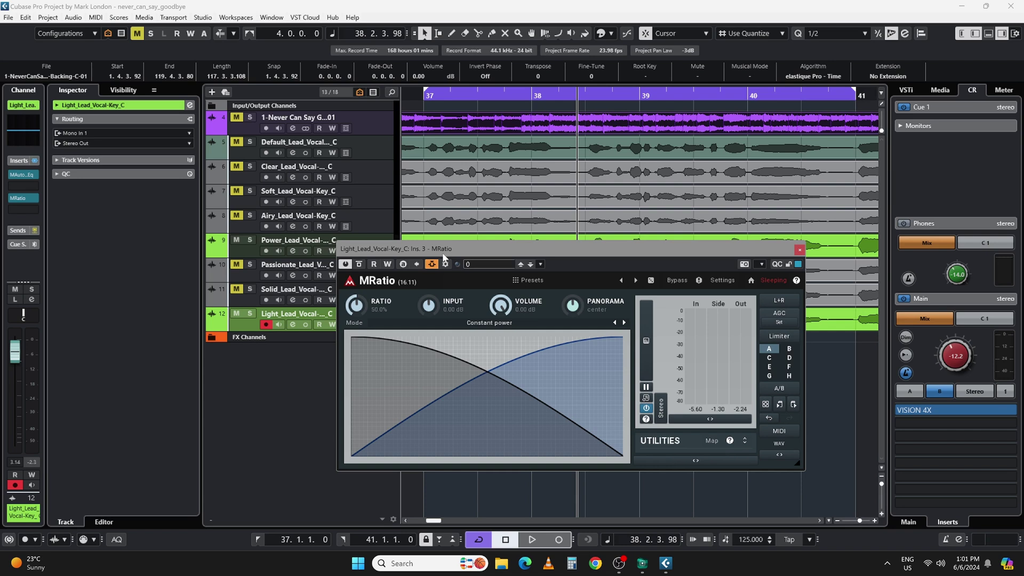
{"action": "left_click_drag", "start_coordinate": [442, 252], "coordinate": [370, 359]}
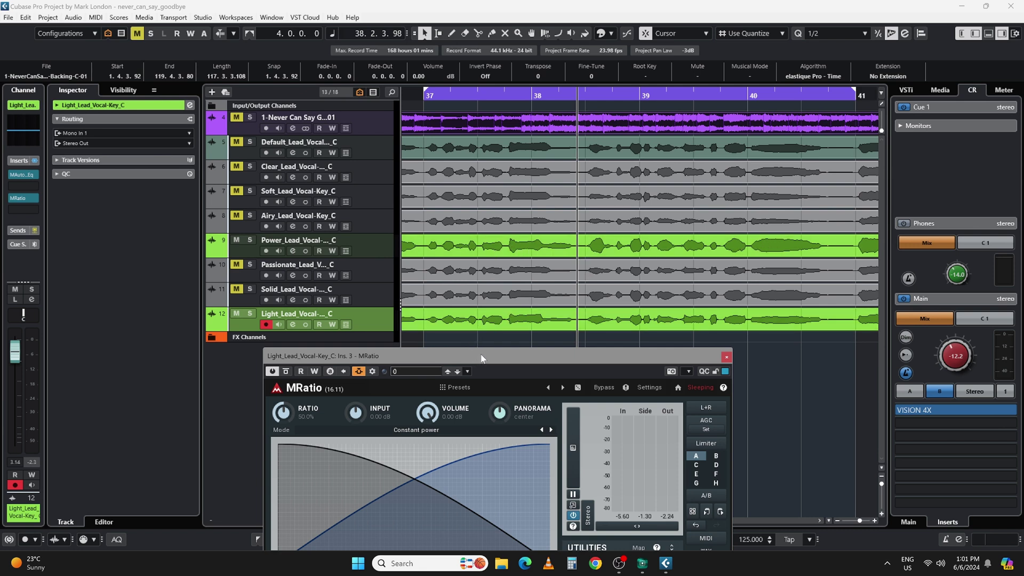
{"action": "left_click_drag", "start_coordinate": [483, 361], "coordinate": [526, 230]}
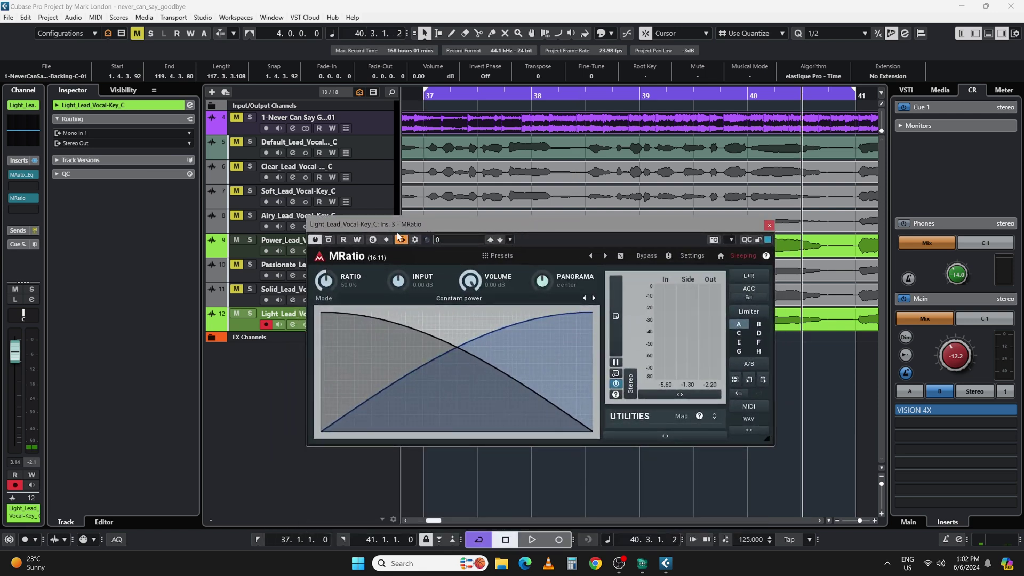
Step: Insert MAutoAlign on the Power lead vocal track after its existing effects
{"action": "left_click", "coordinate": [246, 249]}
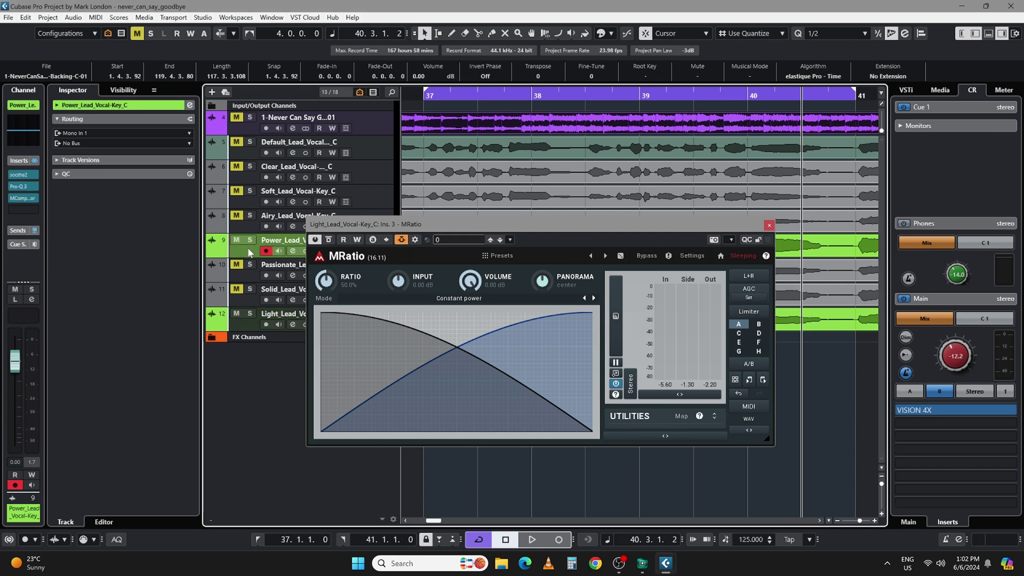
{"action": "left_click", "coordinate": [34, 211]}
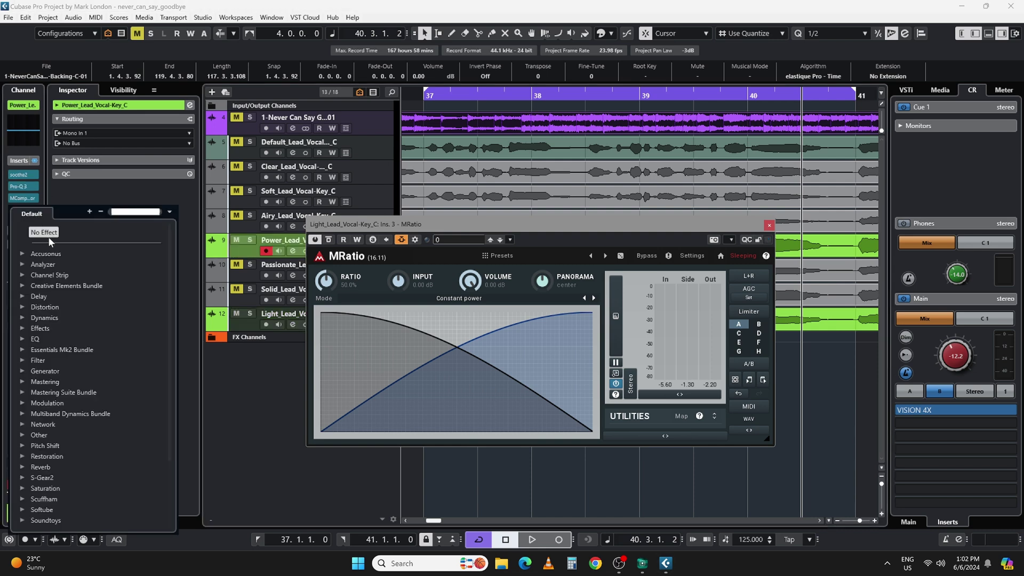
{"action": "type", "text": "mauto"}
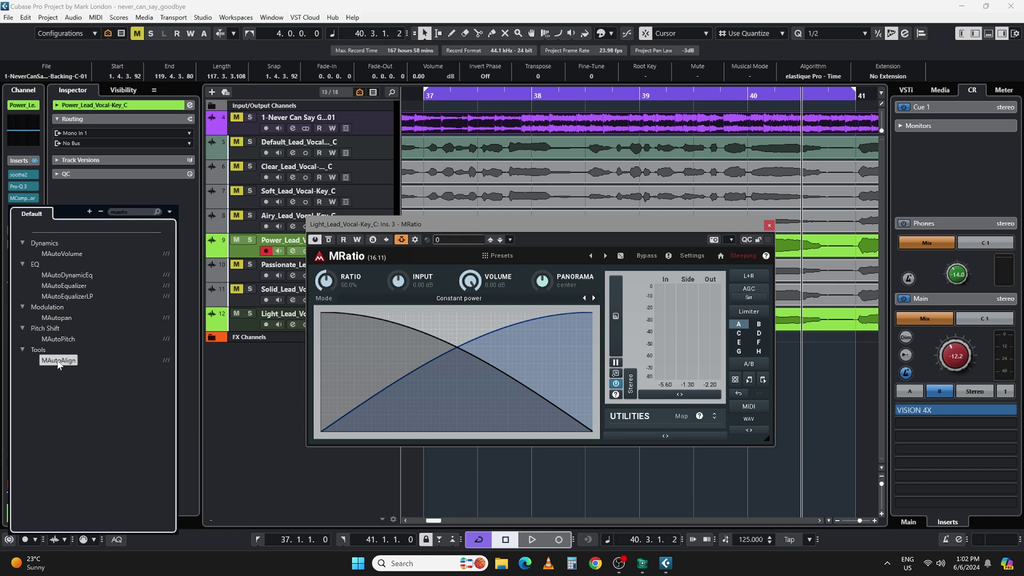
{"action": "left_click", "coordinate": [58, 360]}
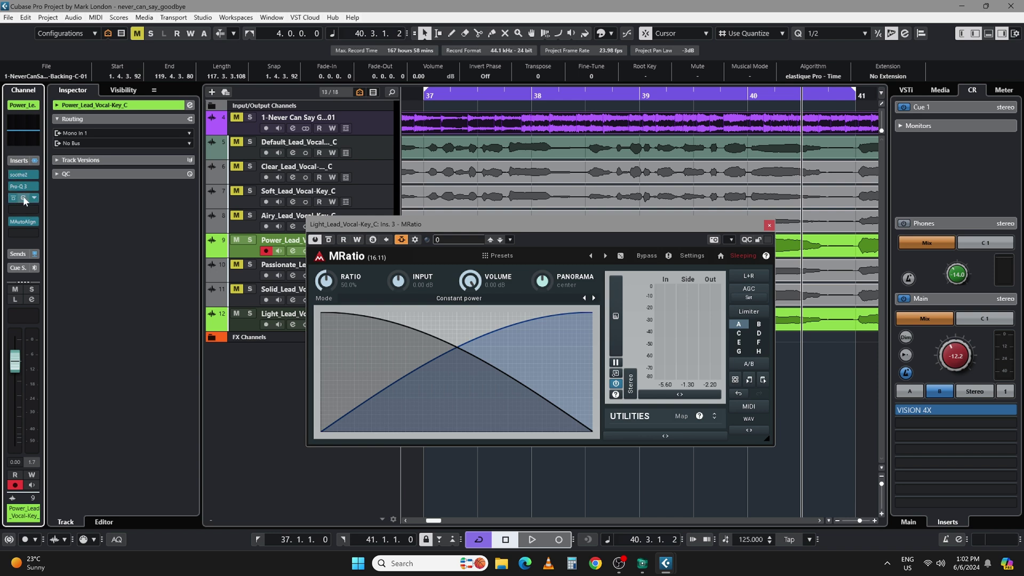
Step: Insert MAutoAlign on the Light lead vocal track ahead of MRatio
{"action": "left_click", "coordinate": [246, 326]}
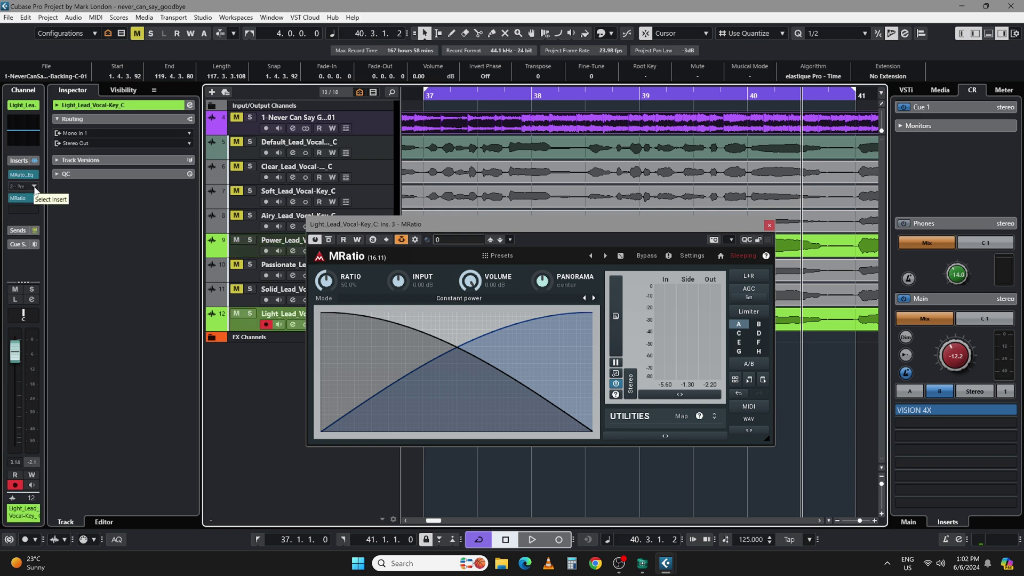
{"action": "left_click", "coordinate": [24, 209]}
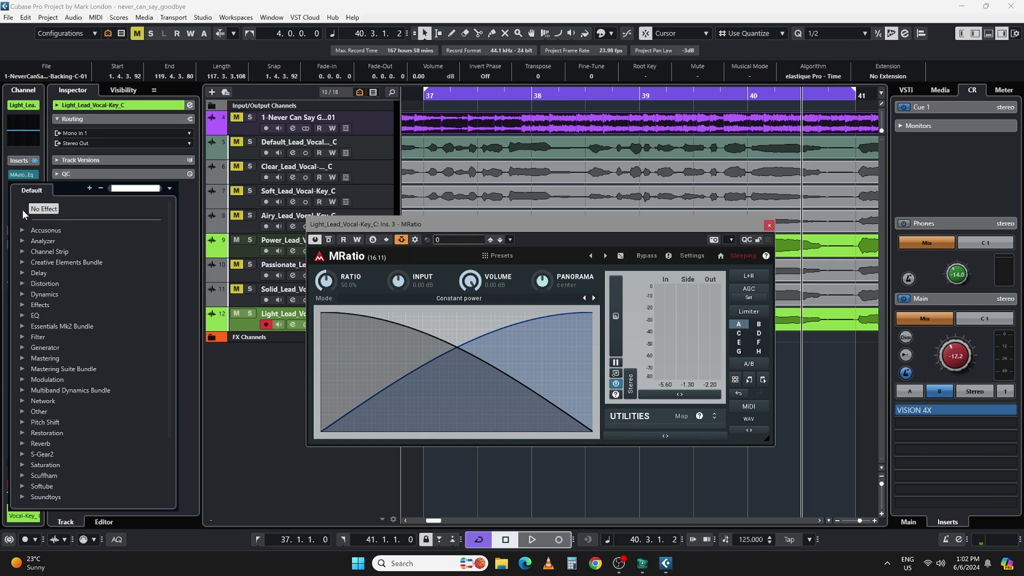
{"action": "left_click", "coordinate": [53, 261]}
{"action": "left_click", "coordinate": [46, 339]}
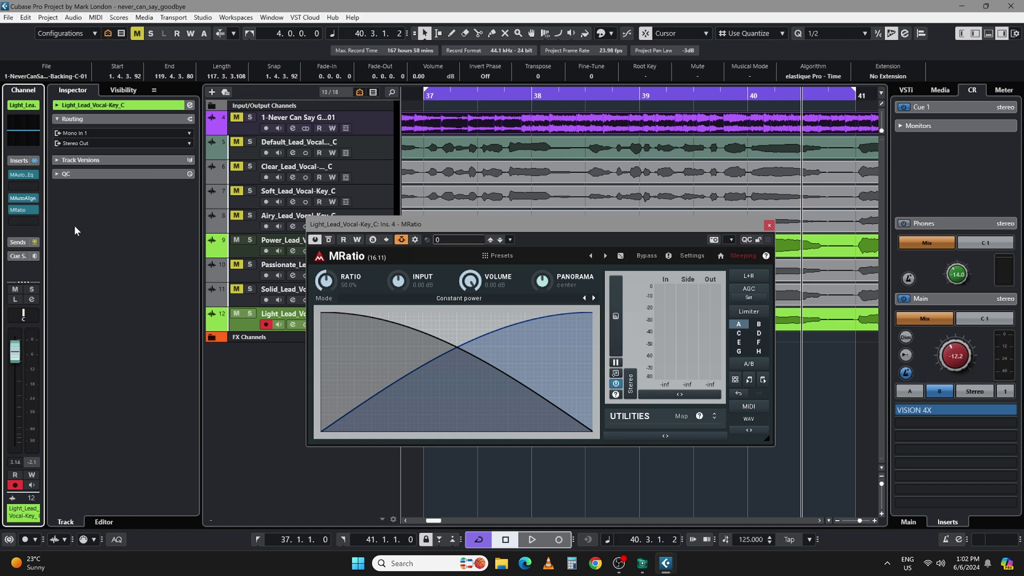
Step: Place the MRatio editor beside MAutoAlign, play the 50% blend from measure 37, and return to the loop start
{"action": "left_click", "coordinate": [24, 210]}
{"action": "left_click_drag", "start_coordinate": [530, 226], "coordinate": [670, 214]}
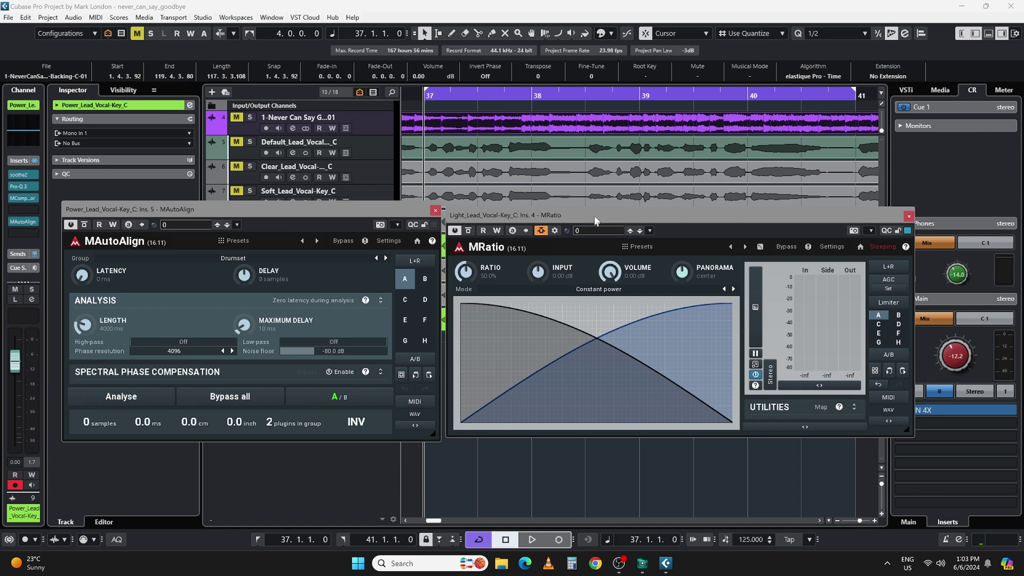
{"action": "left_click_drag", "start_coordinate": [593, 213], "coordinate": [593, 212]}
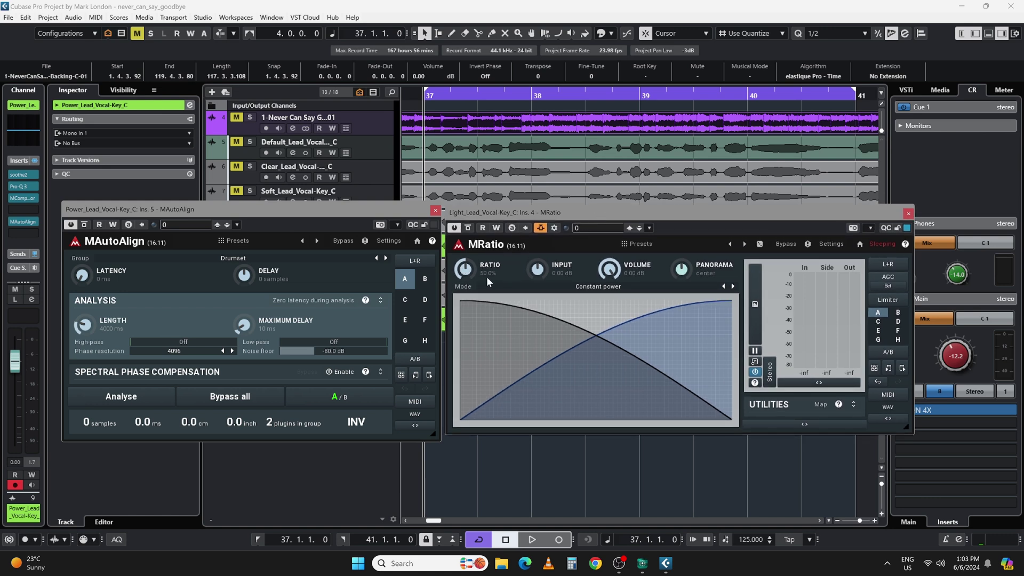
{"action": "key", "text": "space"}
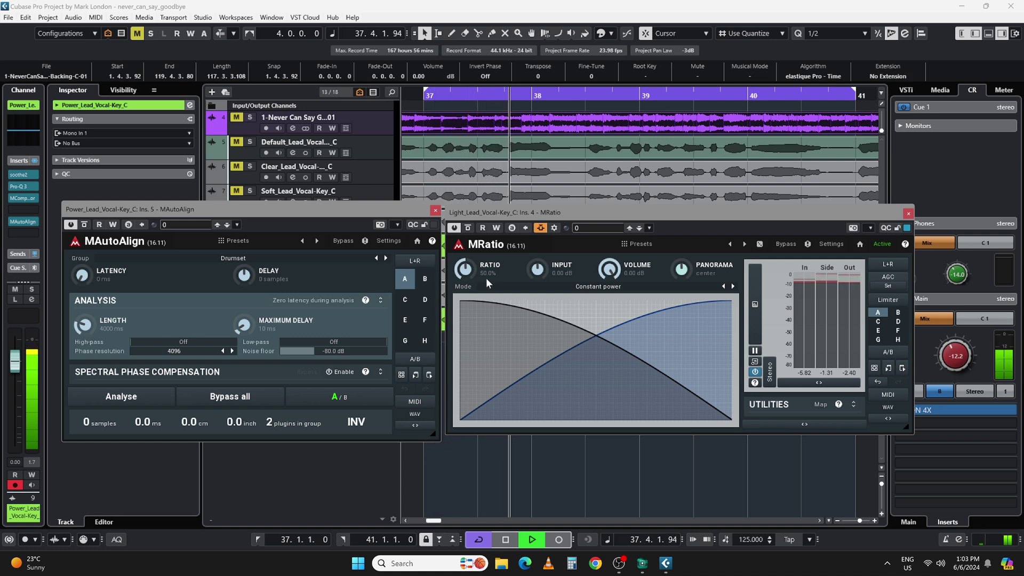
{"action": "key", "text": "space"}
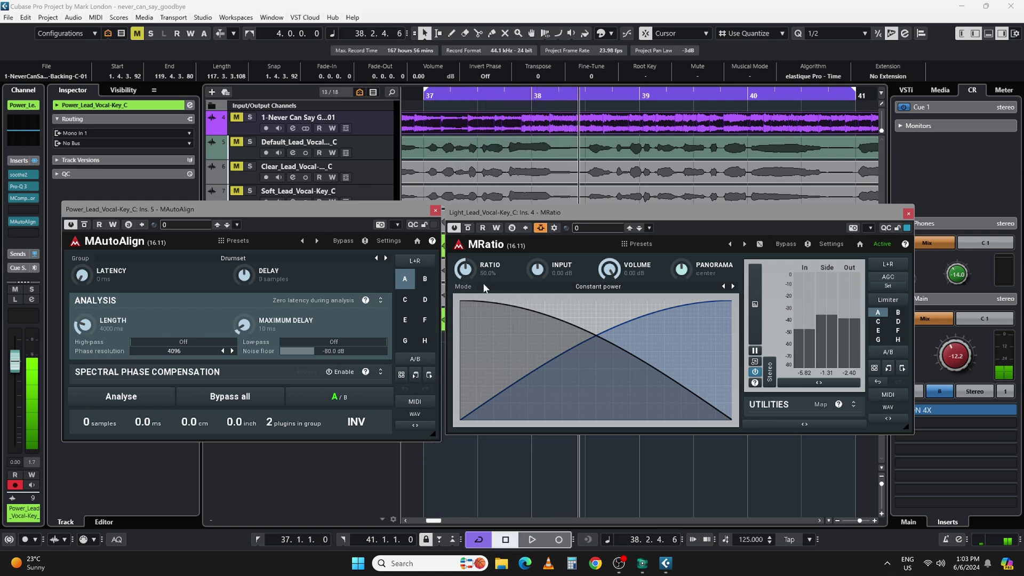
{"action": "key", "text": "KP_0"}
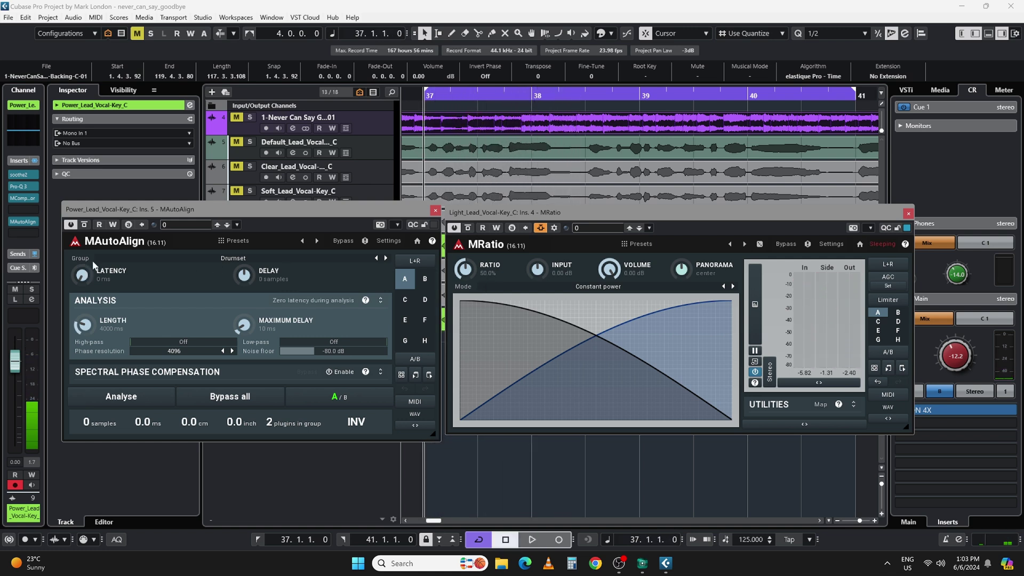
Step: Run MAutoAlign's analysis during playback, then play the blend from measure 37 and return to the loop start
{"action": "left_click", "coordinate": [140, 396]}
{"action": "key", "text": "space"}
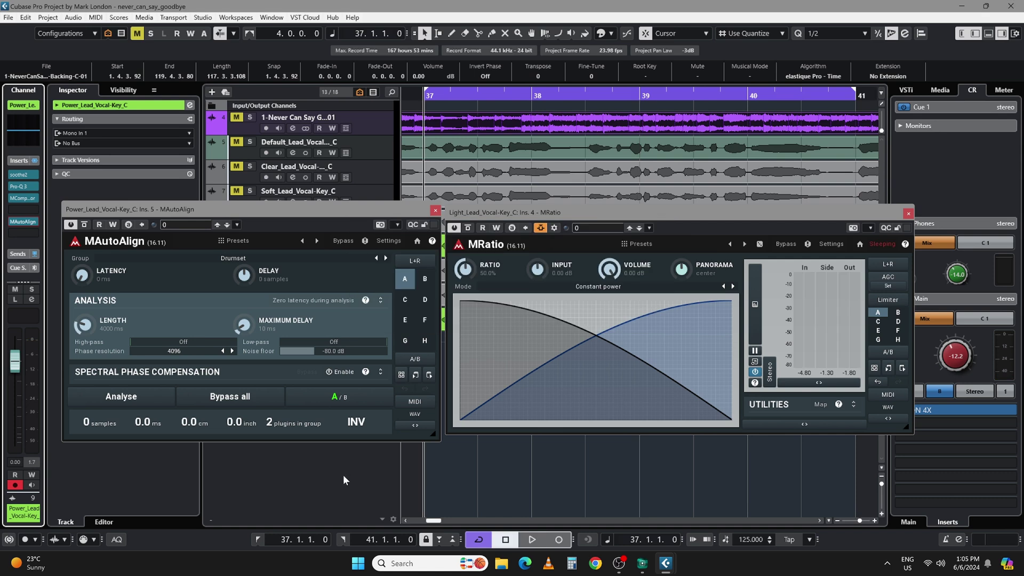
{"action": "key", "text": "space"}
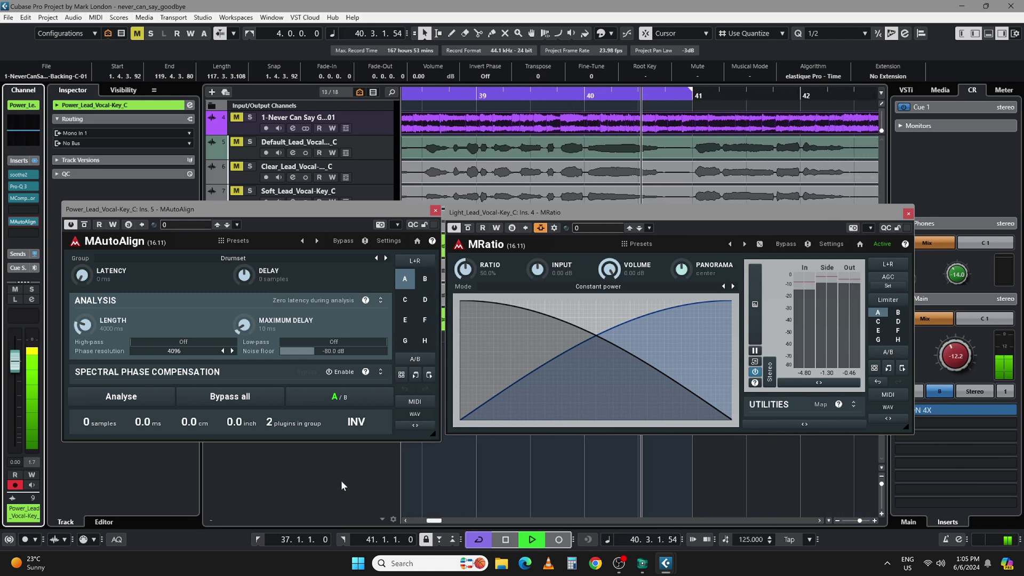
{"action": "key", "text": "space"}
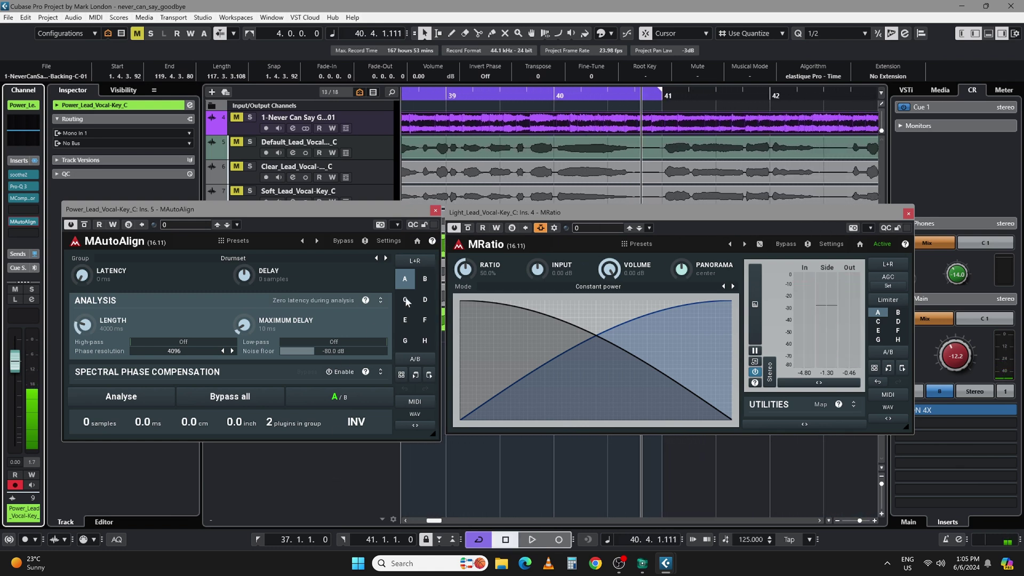
{"action": "key", "text": "KP_1"}
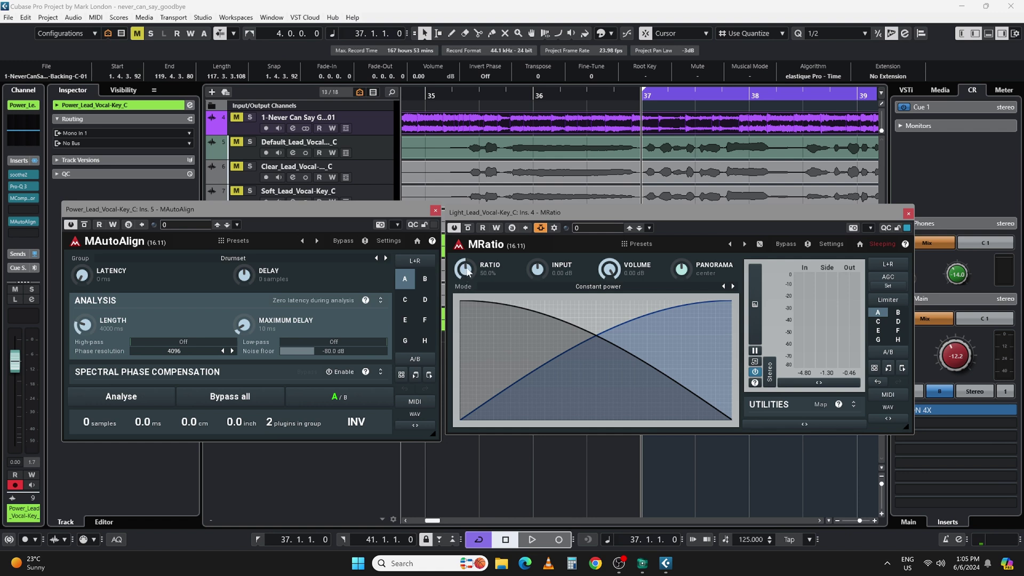
Step: Vary MRatio's ratio while playing the loop from measure 37, finishing at 0%
{"action": "mouse_move", "coordinate": [466, 271]}
{"action": "left_mouse_down"}
{"action": "mouse_move", "coordinate": [465, 311]}
{"action": "mouse_move", "coordinate": [468, 264]}
{"action": "left_mouse_up"}
{"action": "left_click_drag", "start_coordinate": [466, 271], "coordinate": [486, 296]}
{"action": "key", "text": "space"}
{"action": "key", "text": "space"}
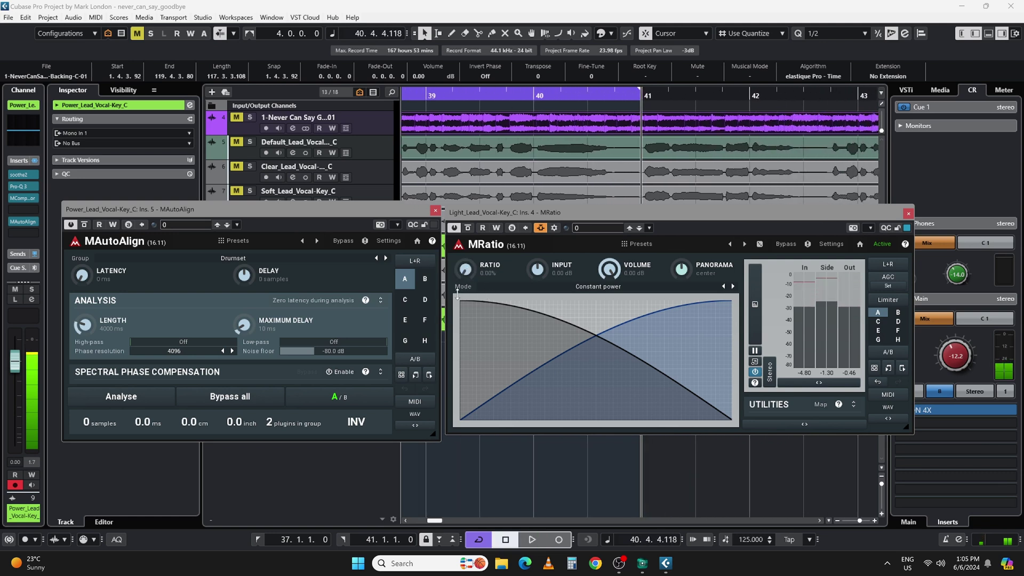
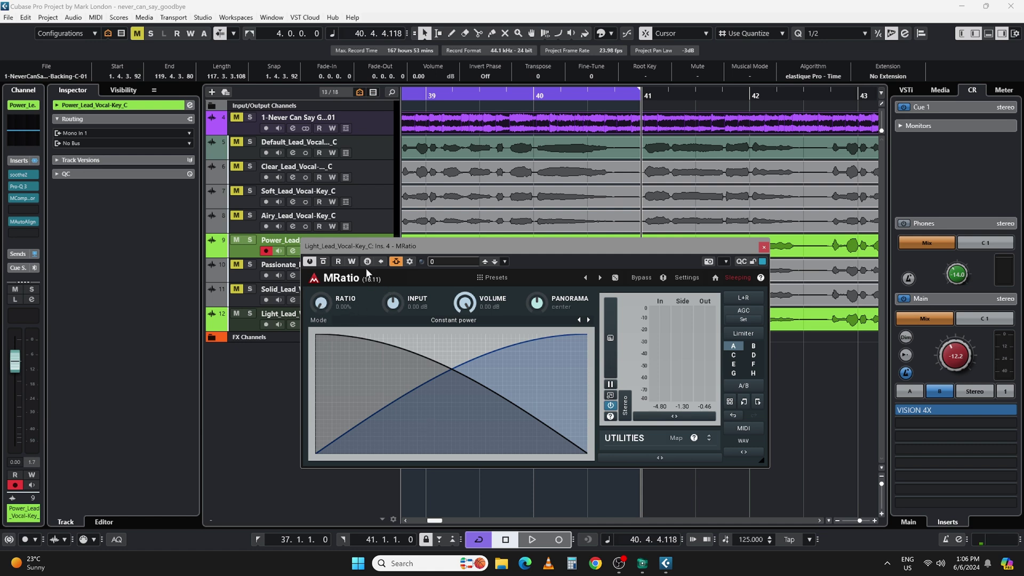
Step: Expand MRatio's Utilities on the Light lead vocal and assign Ratio, 0% to 100%, to multiparameter 1 with Clear & Learn
{"action": "left_click", "coordinate": [242, 321]}
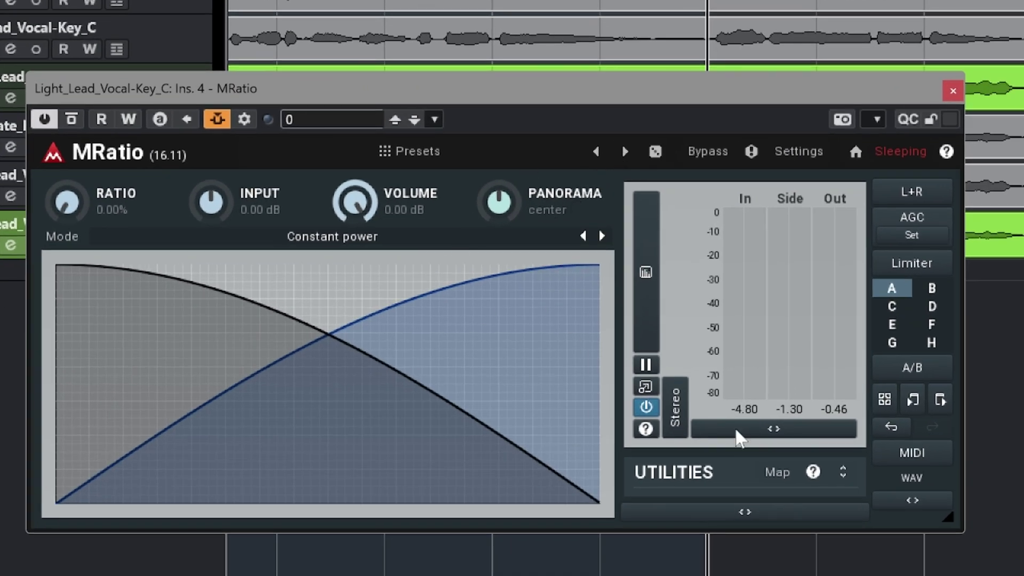
{"action": "left_click", "coordinate": [842, 473]}
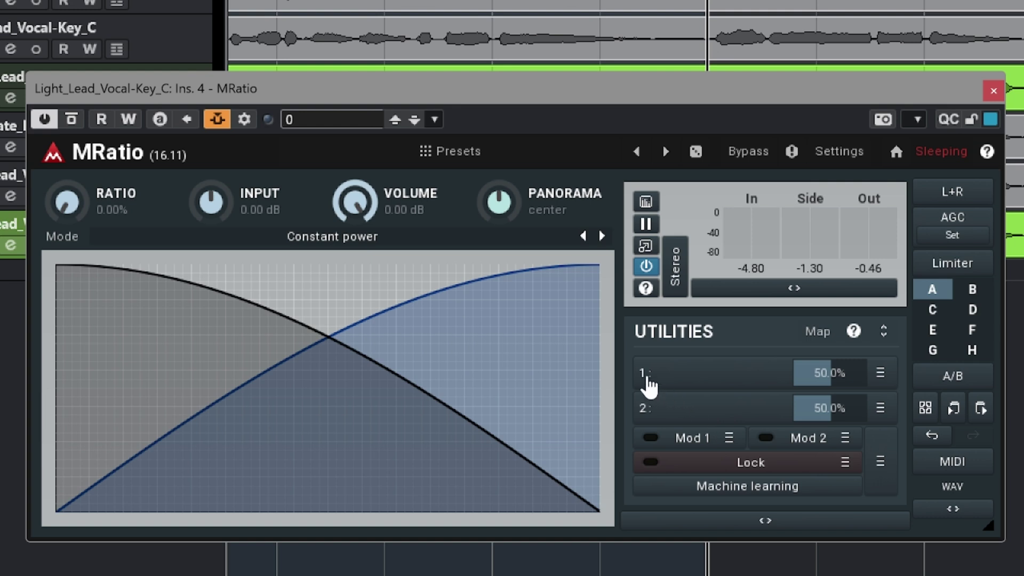
{"action": "left_click", "coordinate": [881, 375]}
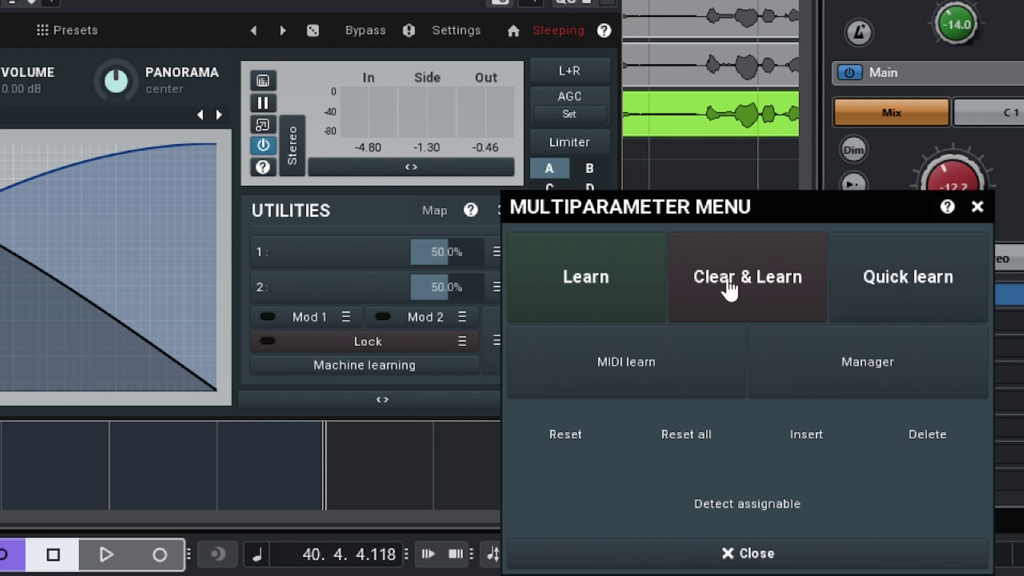
{"action": "left_click", "coordinate": [729, 290]}
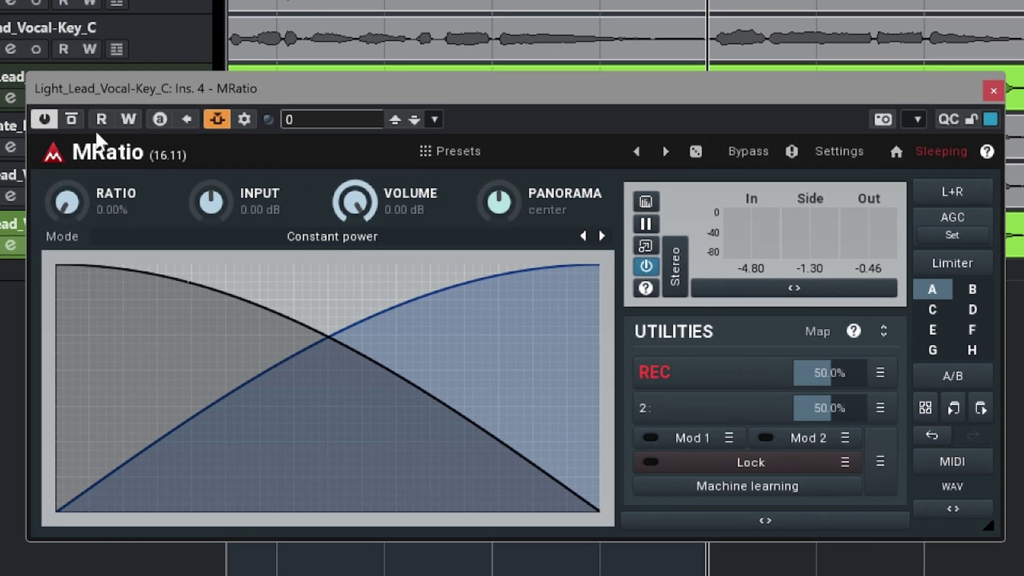
{"action": "left_click_drag", "start_coordinate": [66, 202], "coordinate": [67, 160]}
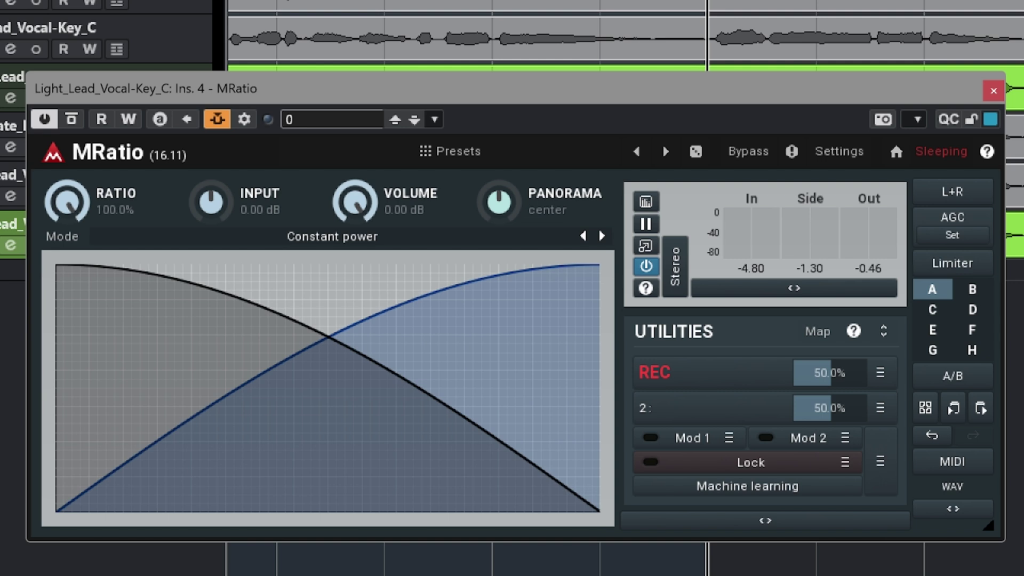
{"action": "left_click_drag", "start_coordinate": [67, 202], "coordinate": [67, 245]}
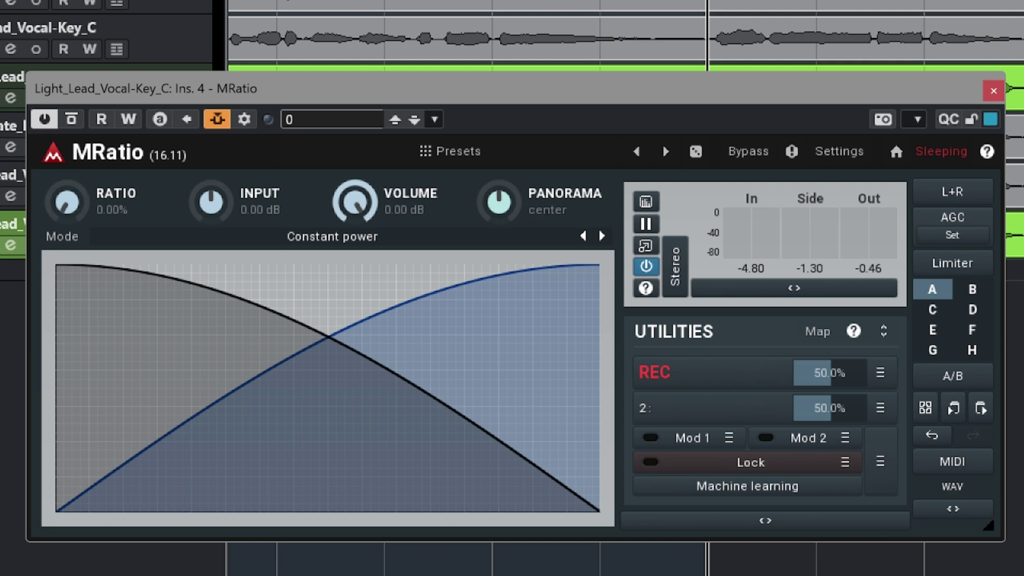
{"action": "left_click", "coordinate": [707, 380]}
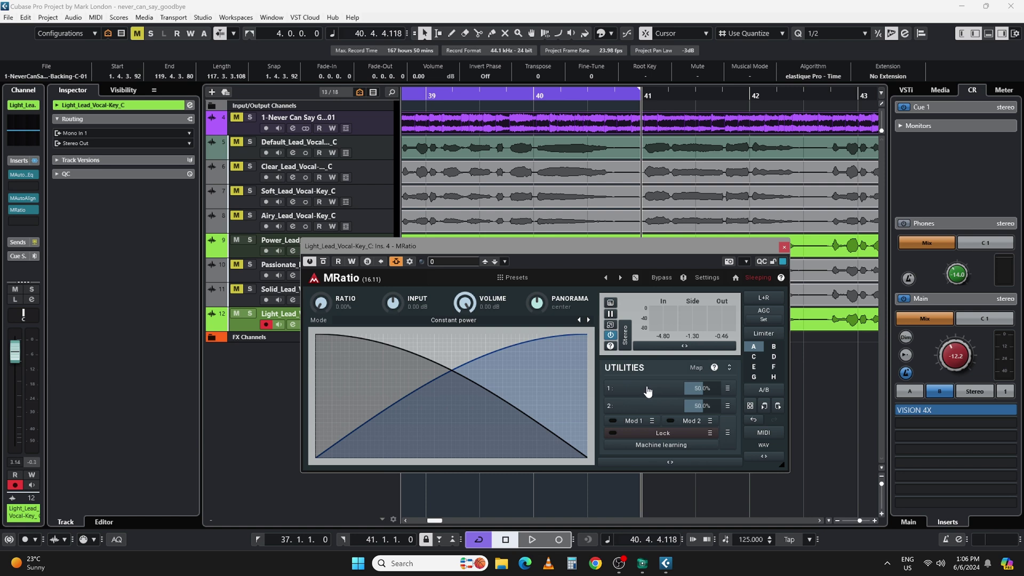
Step: Name multiparameter 1 and its group ratio, and give the multiparameter a green color
{"action": "left_click", "coordinate": [648, 390]}
{"action": "left_click_drag", "start_coordinate": [547, 112], "coordinate": [402, 160]}
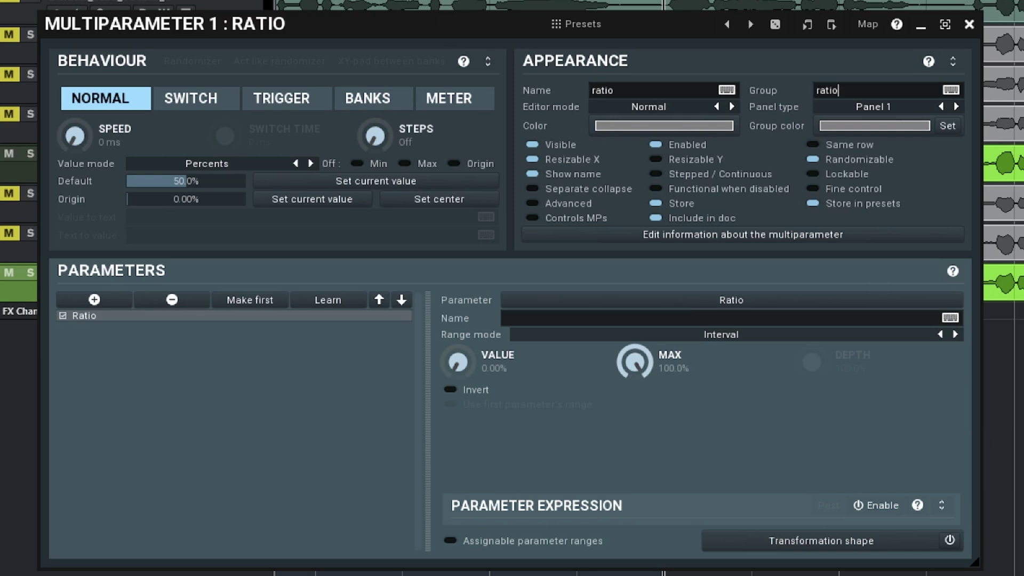
{"action": "left_click", "coordinate": [642, 133]}
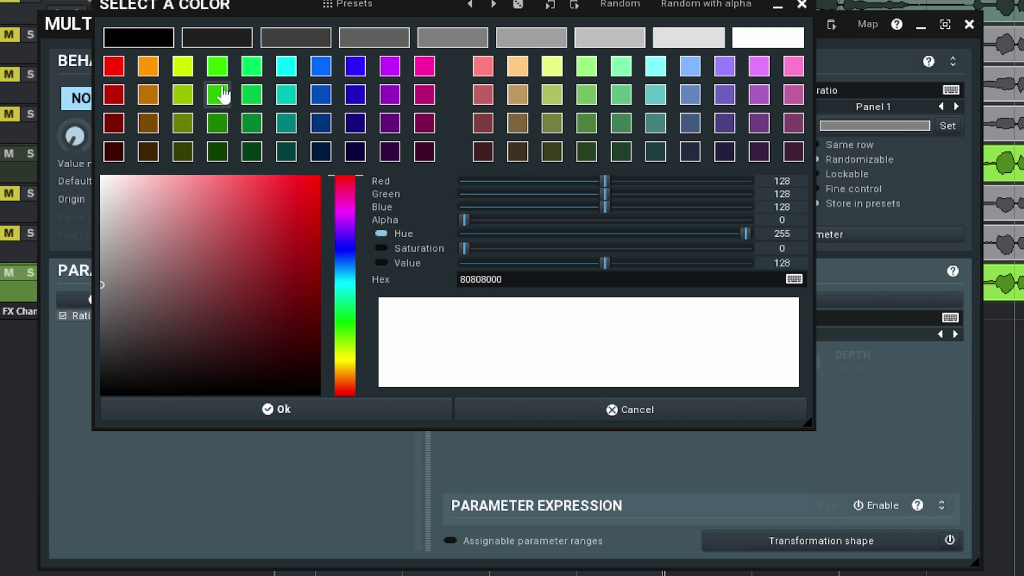
{"action": "double_click", "coordinate": [251, 103]}
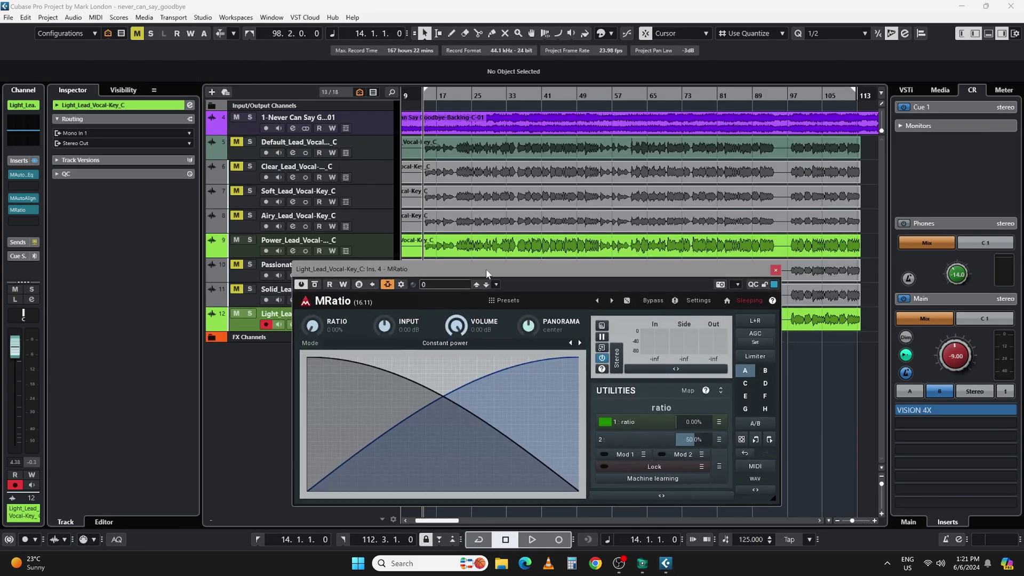
Step: Enable automation writing for MRatio, record moves of the ratio multiparameter during playback from measure 14, and return to the start
{"action": "left_click_drag", "start_coordinate": [494, 273], "coordinate": [496, 272]}
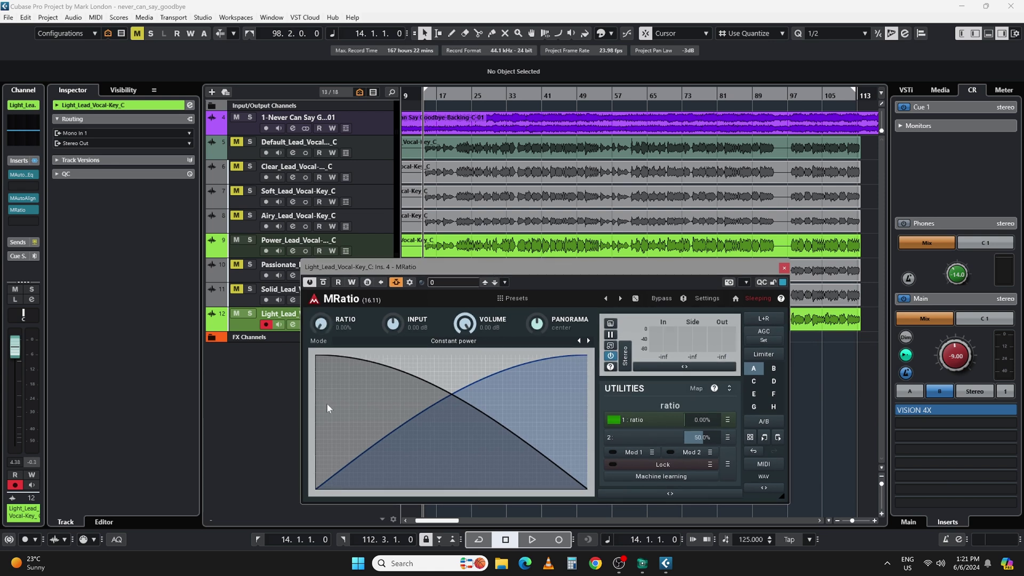
{"action": "left_click_drag", "start_coordinate": [694, 420], "coordinate": [701, 419]}
{"action": "left_click", "coordinate": [352, 283]}
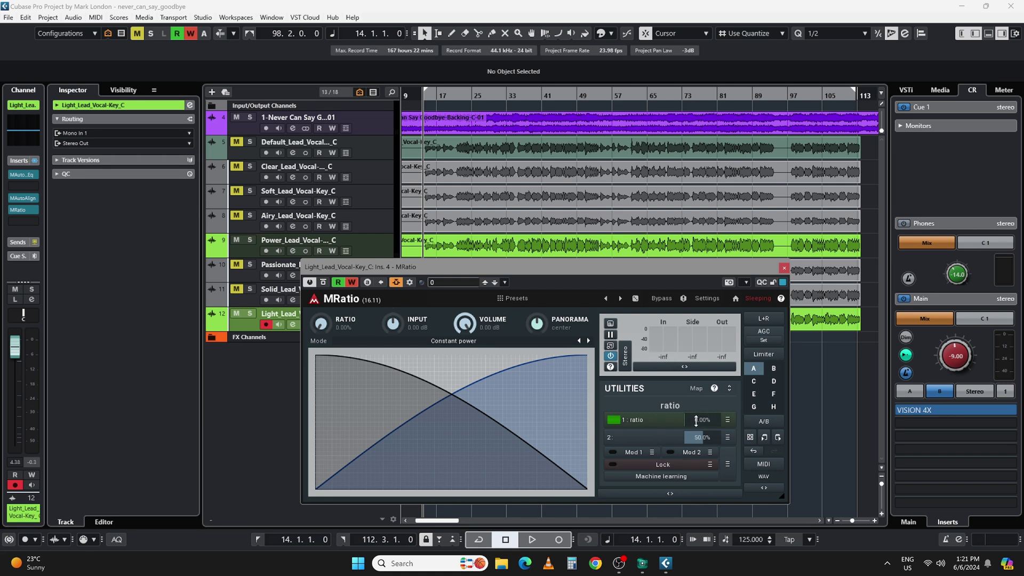
{"action": "key", "text": "space"}
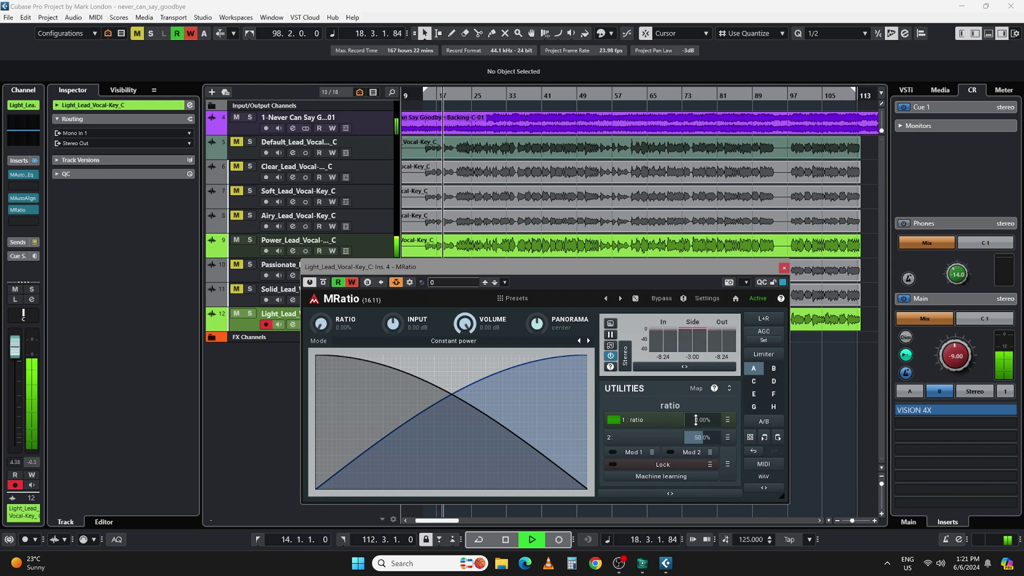
{"action": "left_click", "coordinate": [698, 422]}
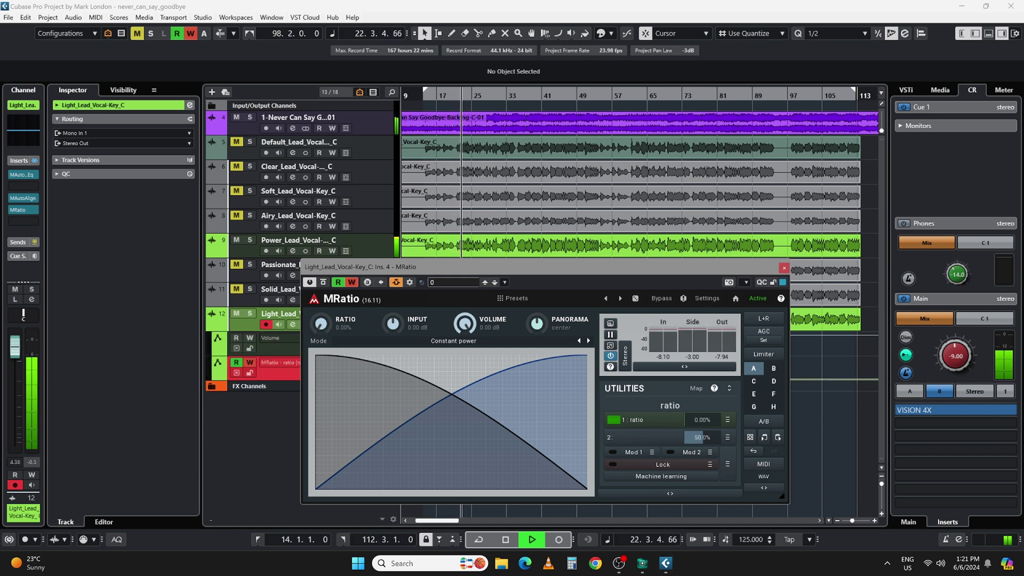
{"action": "mouse_move", "coordinate": [698, 422]}
{"action": "left_mouse_down"}
{"action": "mouse_move", "coordinate": [697, 411]}
{"action": "mouse_move", "coordinate": [698, 422]}
{"action": "left_mouse_up"}
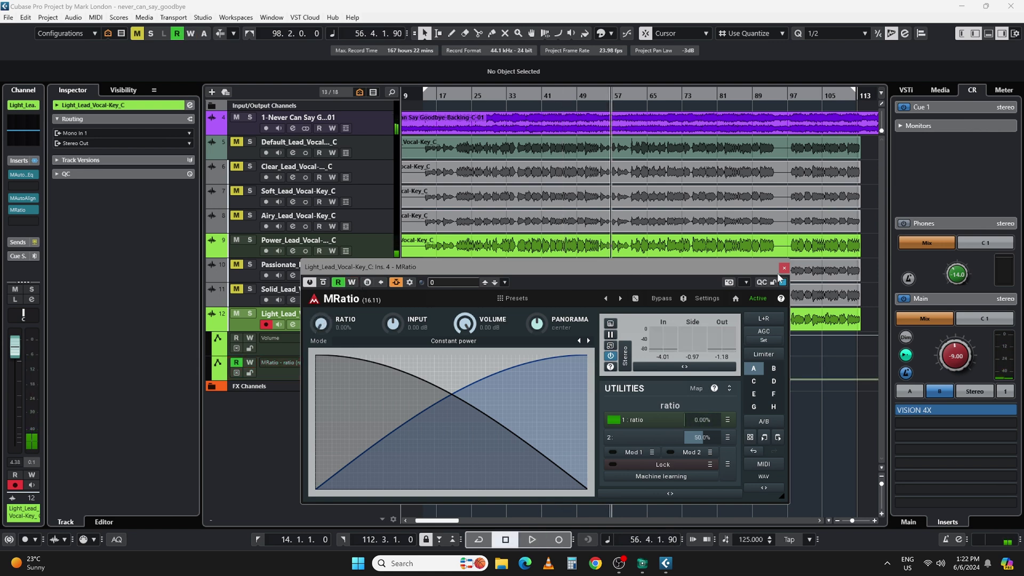
{"action": "key", "text": "KP_1"}
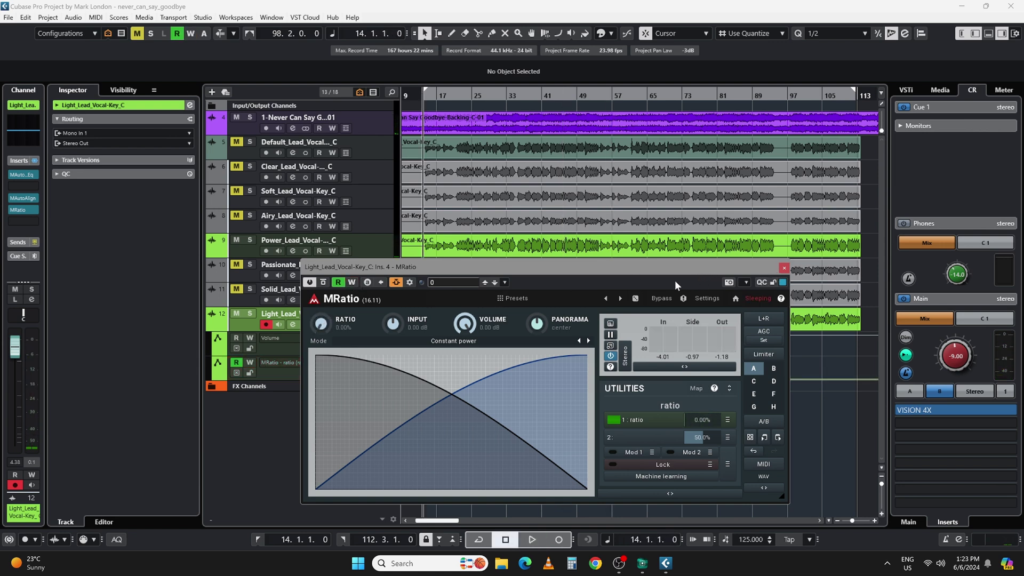
Step: Mute the backing track and play the vocals from measure 14 to audition the recorded MRatio automation
{"action": "left_click", "coordinate": [237, 119]}
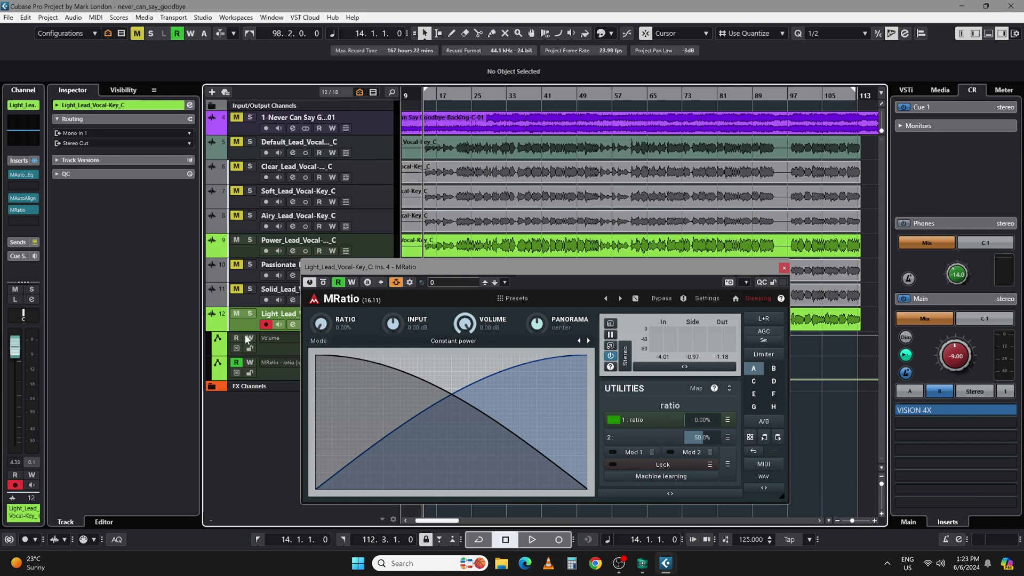
{"action": "key", "text": "space"}
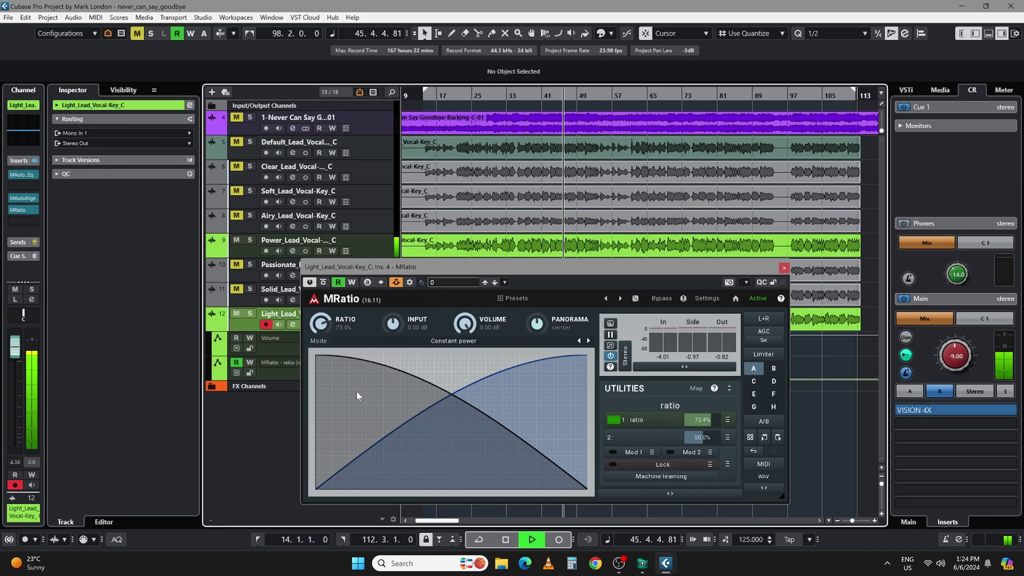
{"action": "key", "text": "space"}
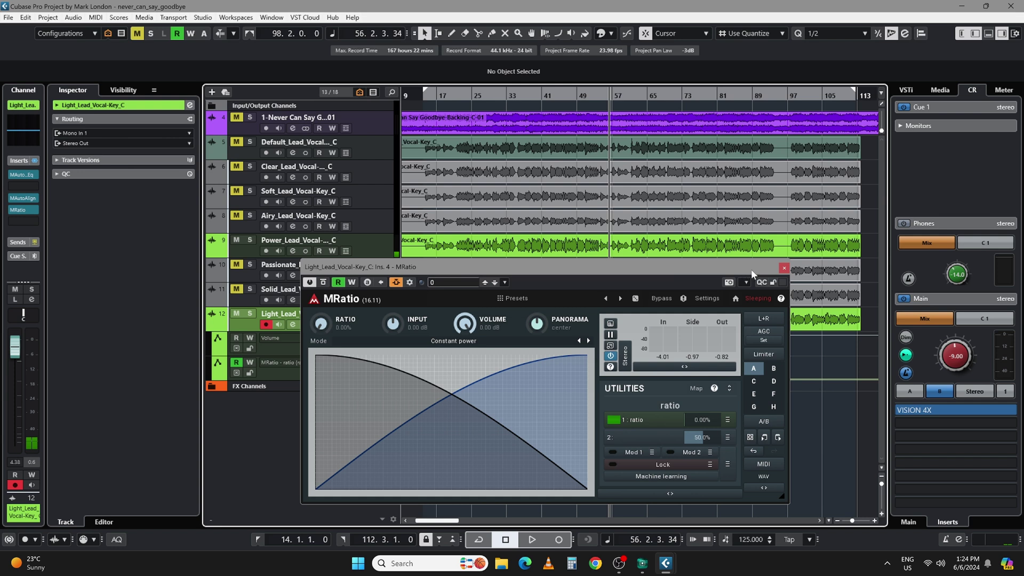
Step: Close MRatio and inspect the Pro-Q 3 insert on the Power lead vocal before returning to the Light lead vocal
{"action": "left_click", "coordinate": [784, 268]}
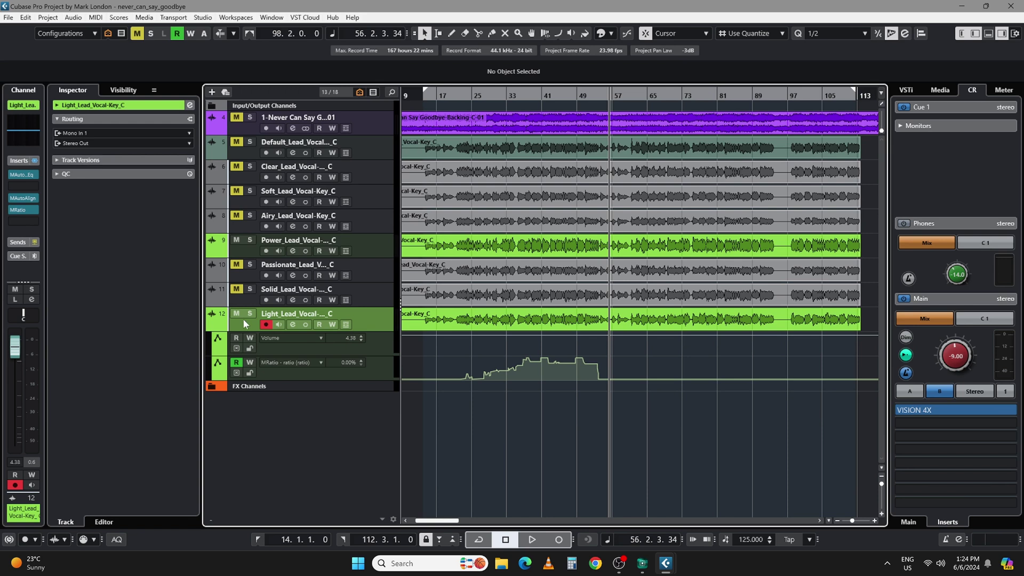
{"action": "left_click", "coordinate": [243, 256]}
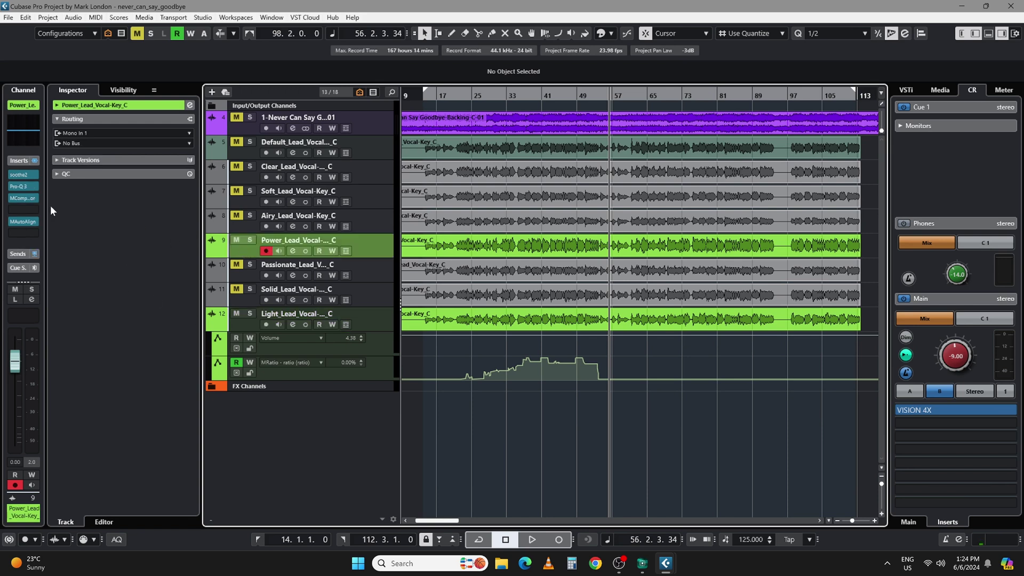
{"action": "left_click", "coordinate": [24, 187]}
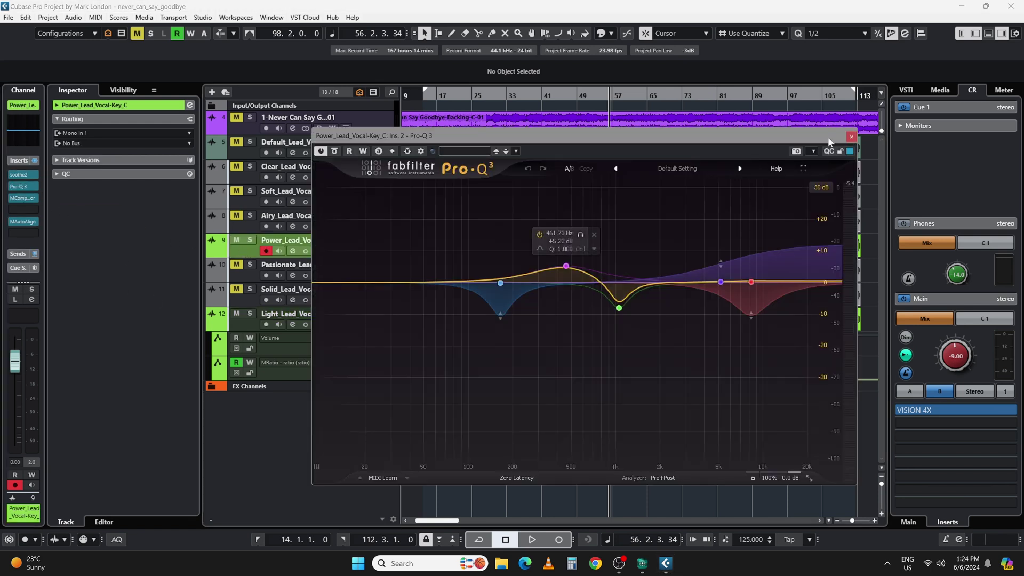
{"action": "left_click", "coordinate": [851, 137]}
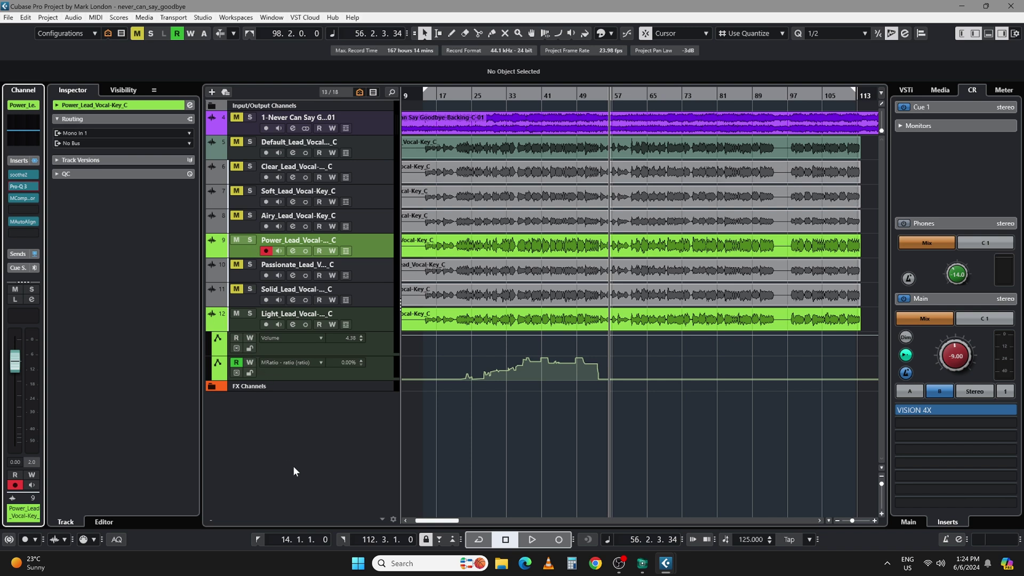
{"action": "left_click", "coordinate": [242, 322]}
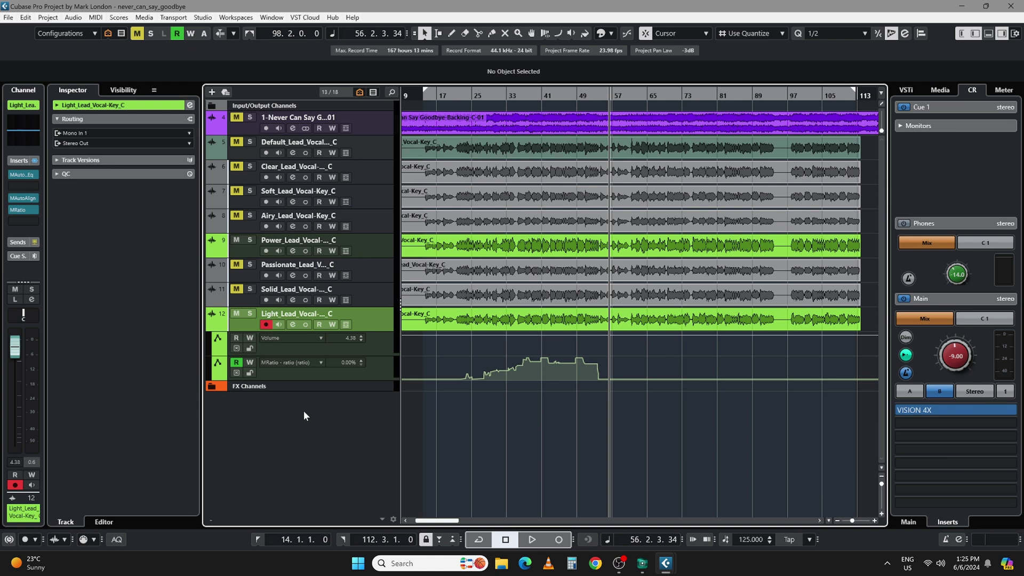
Step: Select the Power and Light lead vocals, collapse the automation lanes, and add a stereo group channel named Vocal blend to both tracks
{"action": "left_click", "coordinate": [246, 252]}
{"action": "left_click", "coordinate": [243, 321], "text": "ctrl"}
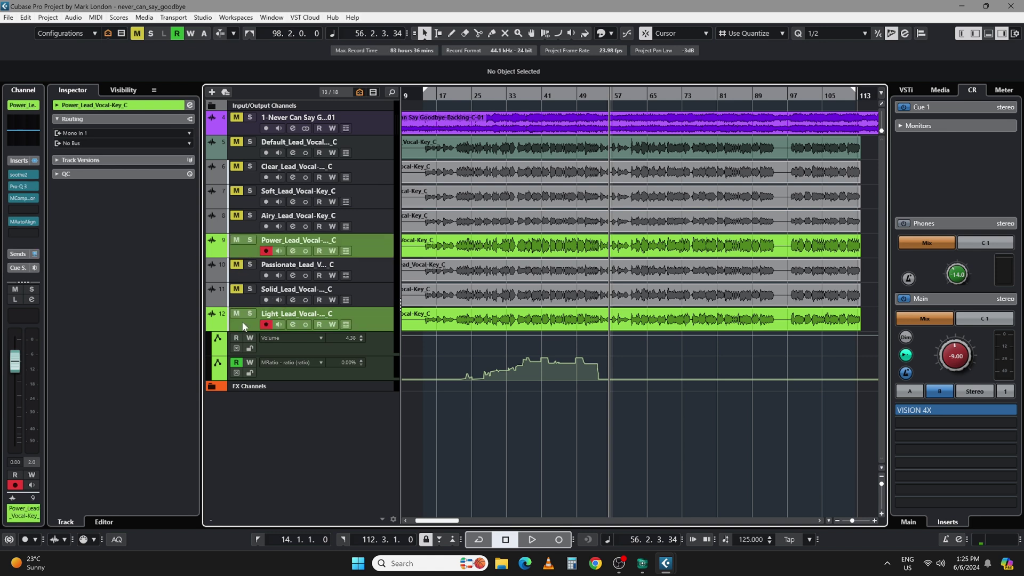
{"action": "left_click", "coordinate": [213, 328]}
{"action": "right_click", "coordinate": [246, 326]}
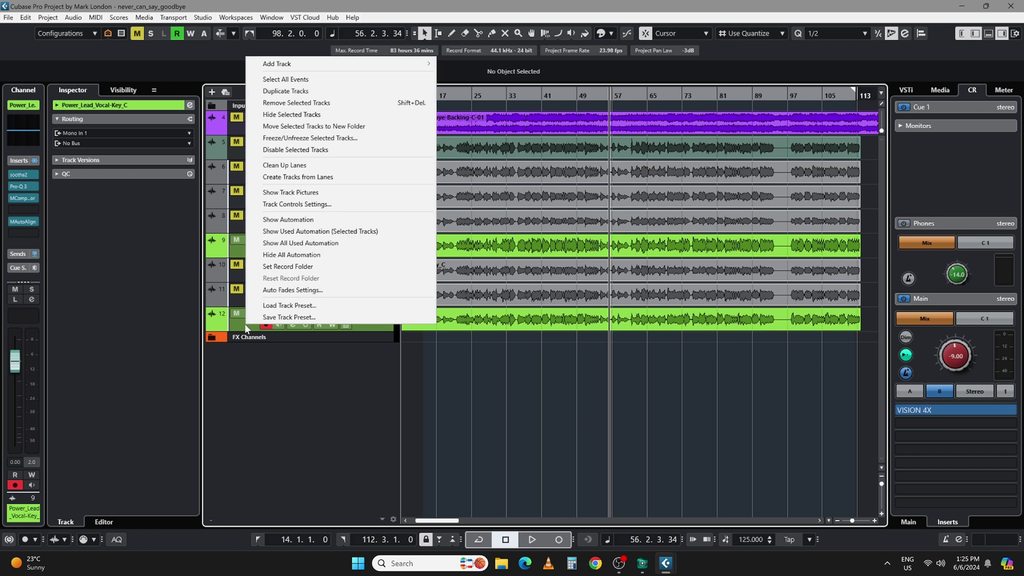
{"action": "mouse_move", "coordinate": [430, 65]}
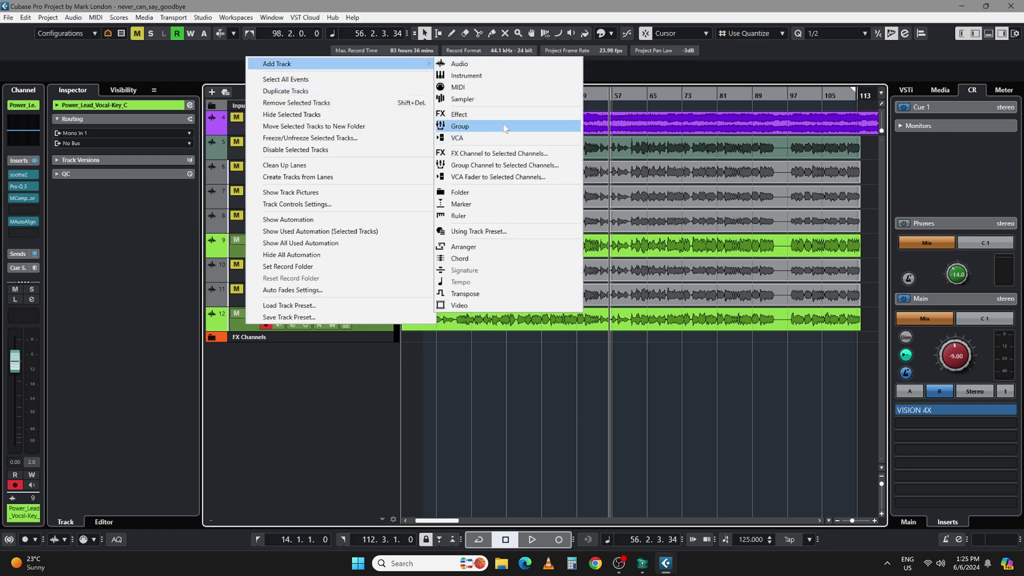
{"action": "left_click", "coordinate": [512, 169]}
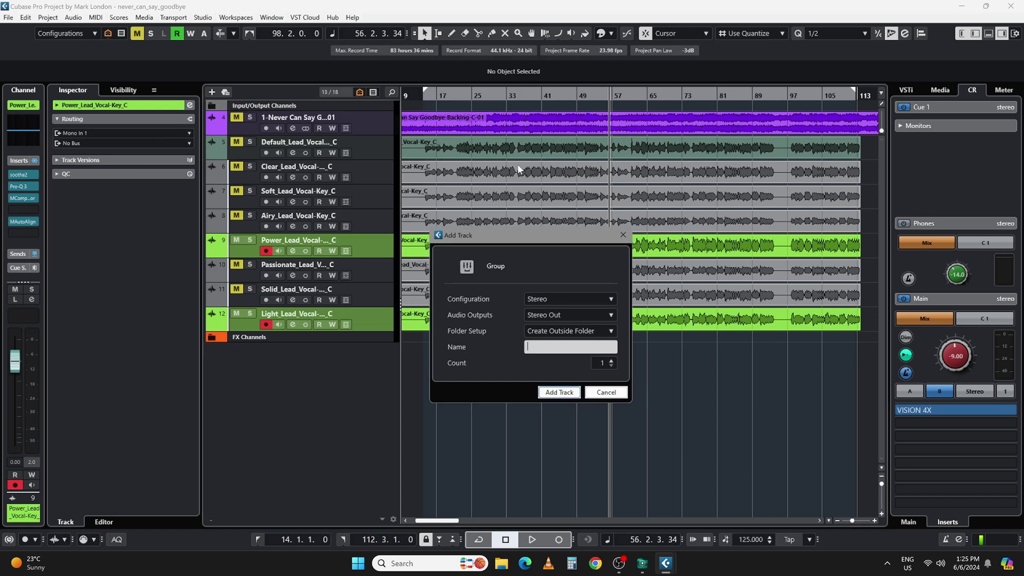
{"action": "type", "text": "Vocal blend"}
{"action": "key", "text": "Return"}
Step: Color the Vocal blend group track green and unmute it
{"action": "left_click", "coordinate": [231, 347]}
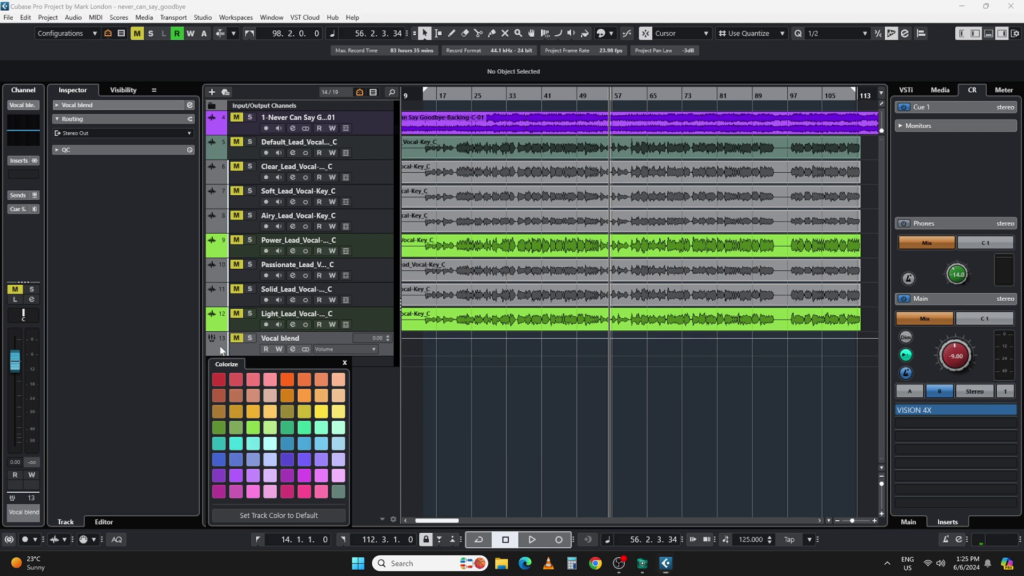
{"action": "left_click", "coordinate": [304, 427]}
{"action": "left_click", "coordinate": [236, 338]}
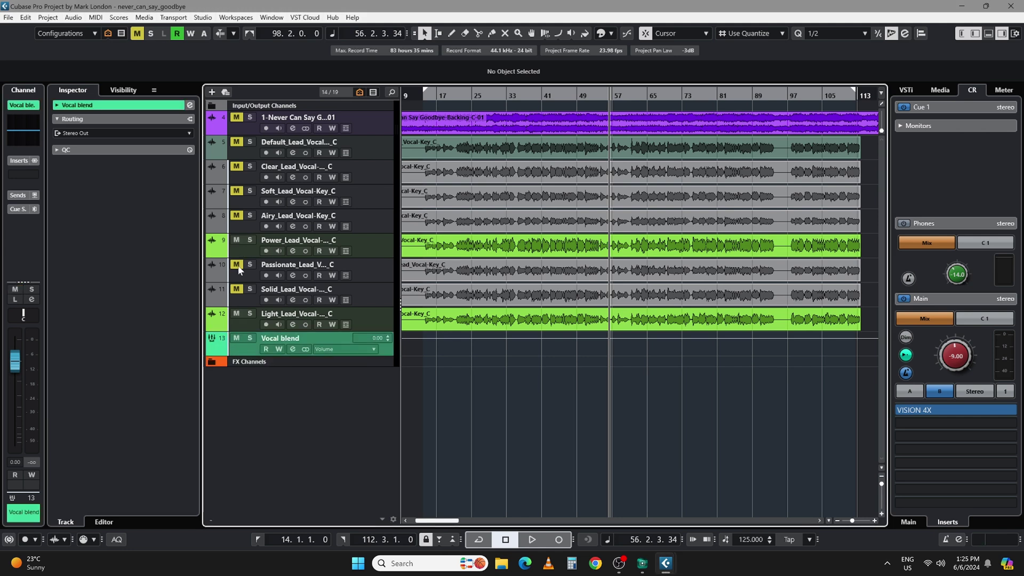
Step: Set the Power lead vocal's output routing to No Bus, and check the output routing of the Light lead vocal and Vocal blend group
{"action": "left_click", "coordinate": [250, 250]}
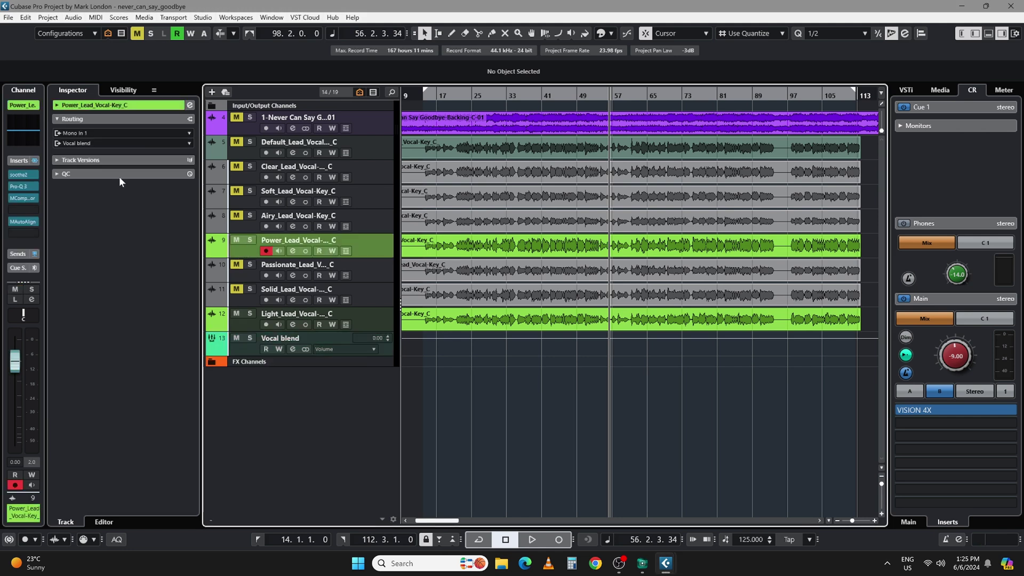
{"action": "left_click", "coordinate": [93, 144]}
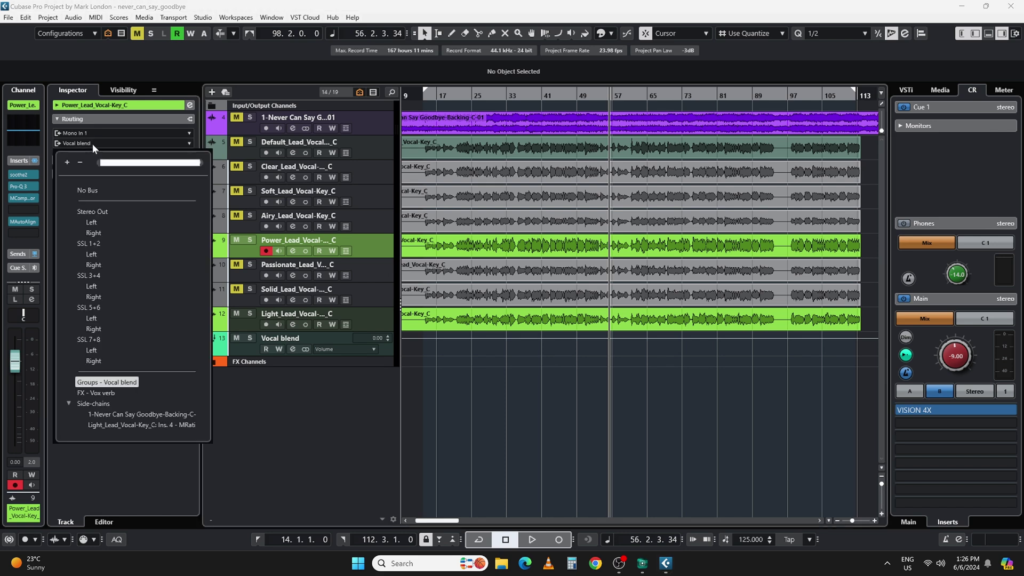
{"action": "left_click", "coordinate": [90, 190]}
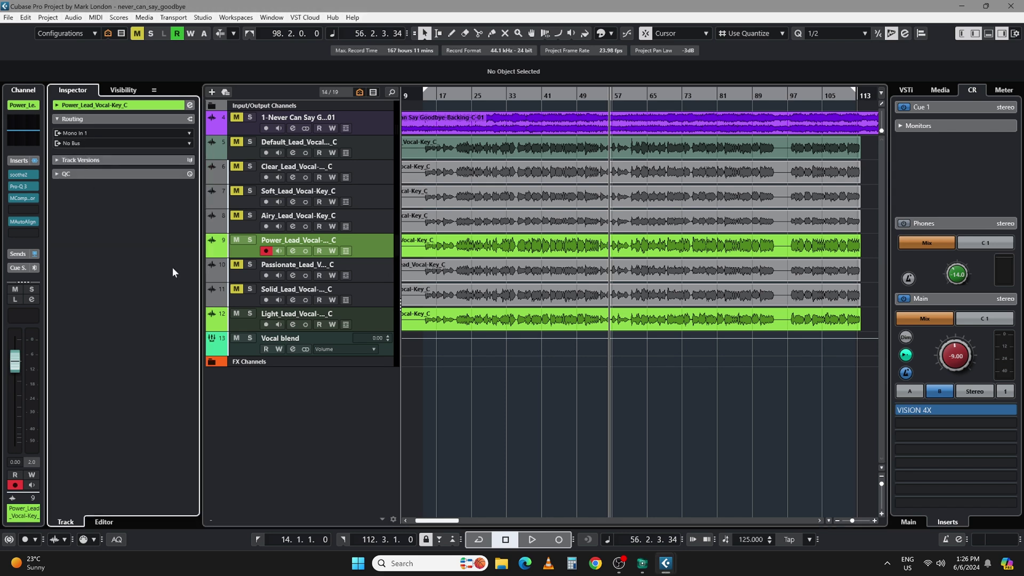
{"action": "left_click", "coordinate": [243, 321]}
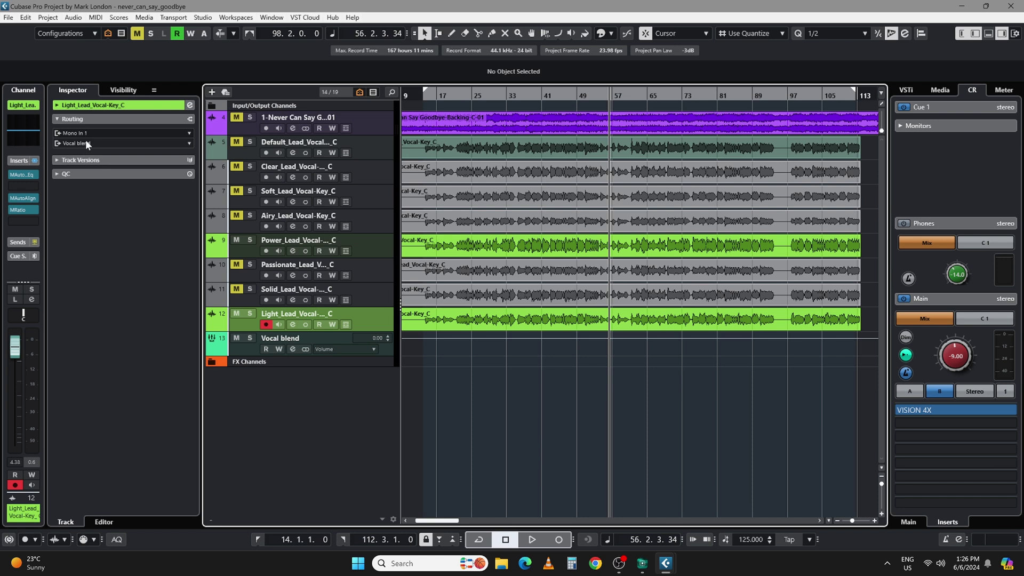
{"action": "left_click", "coordinate": [245, 350]}
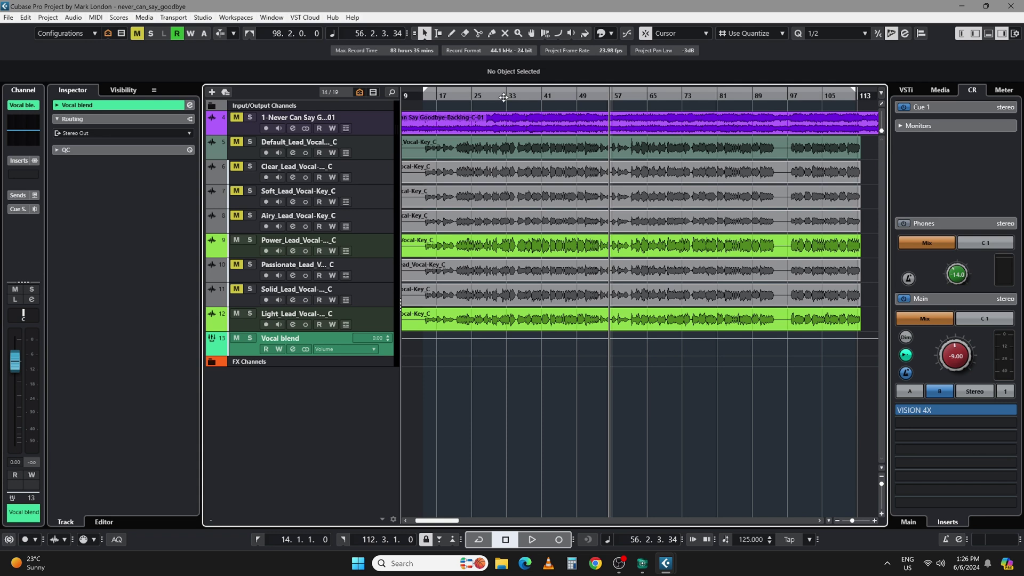
Step: Move the project cursor to about measure 21 and lower the Light lead vocal's channel volume
{"action": "left_click_drag", "start_coordinate": [464, 96], "coordinate": [458, 104]}
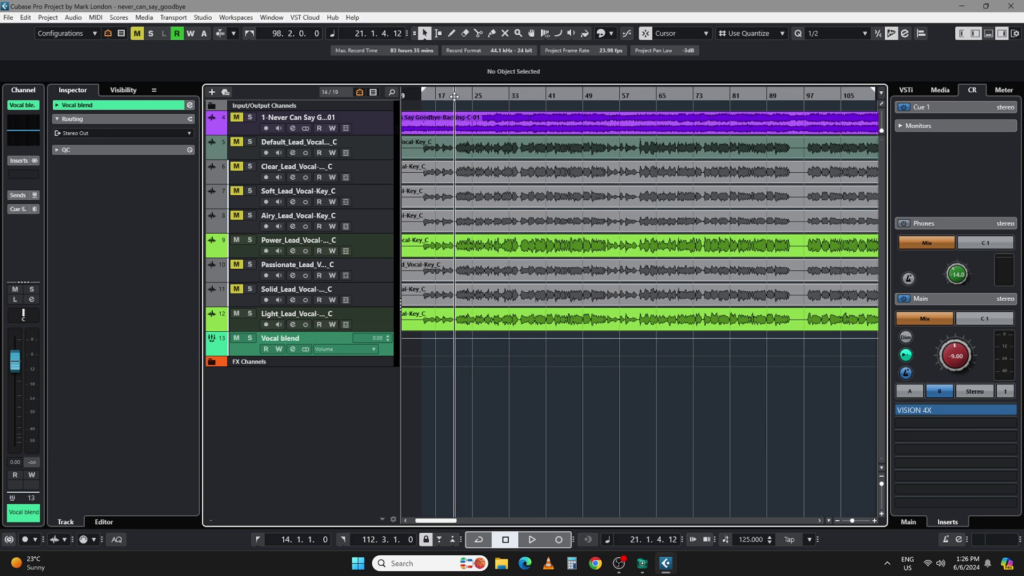
{"action": "left_click", "coordinate": [249, 241]}
{"action": "left_click", "coordinate": [249, 240]}
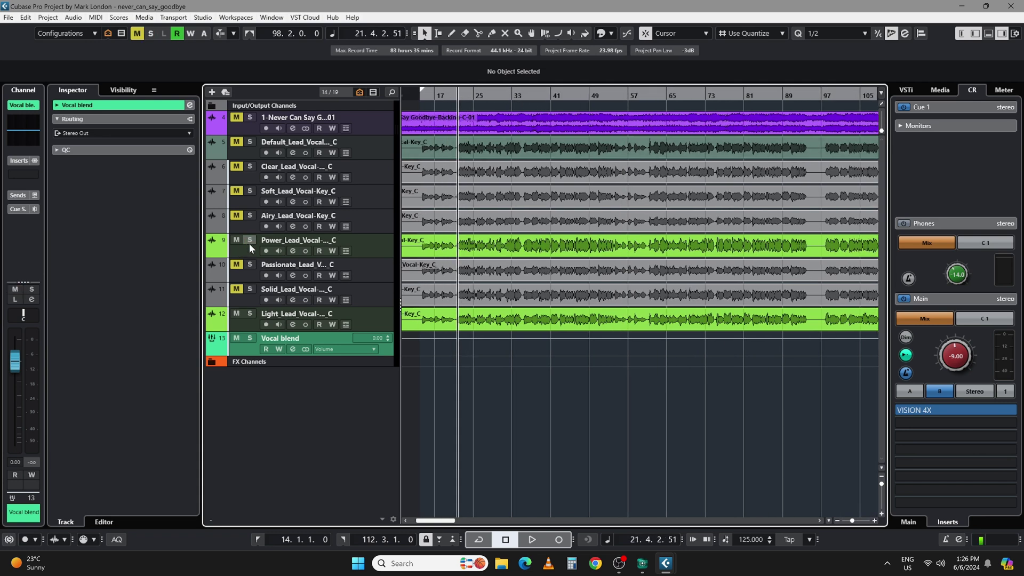
{"action": "left_click", "coordinate": [246, 326]}
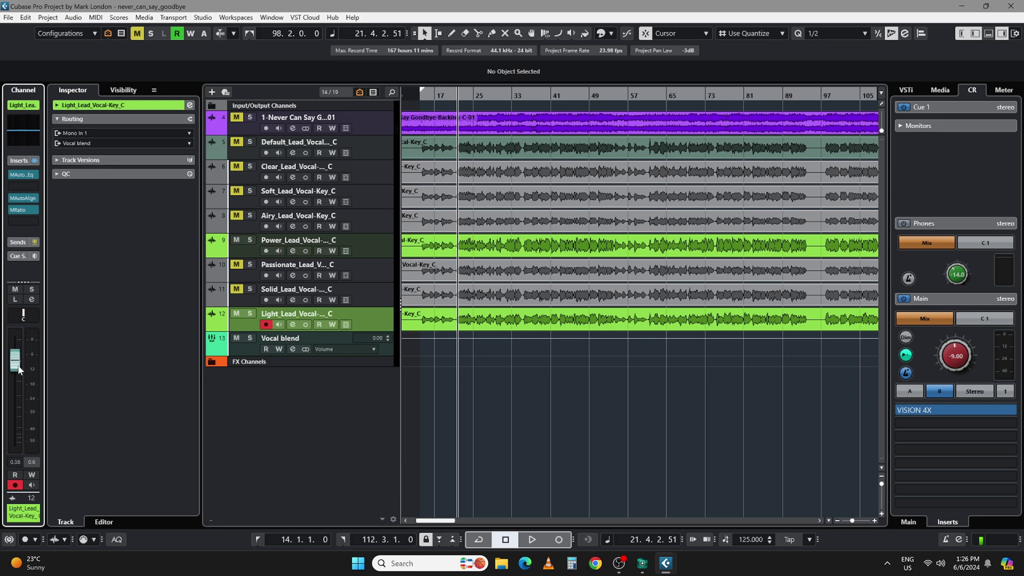